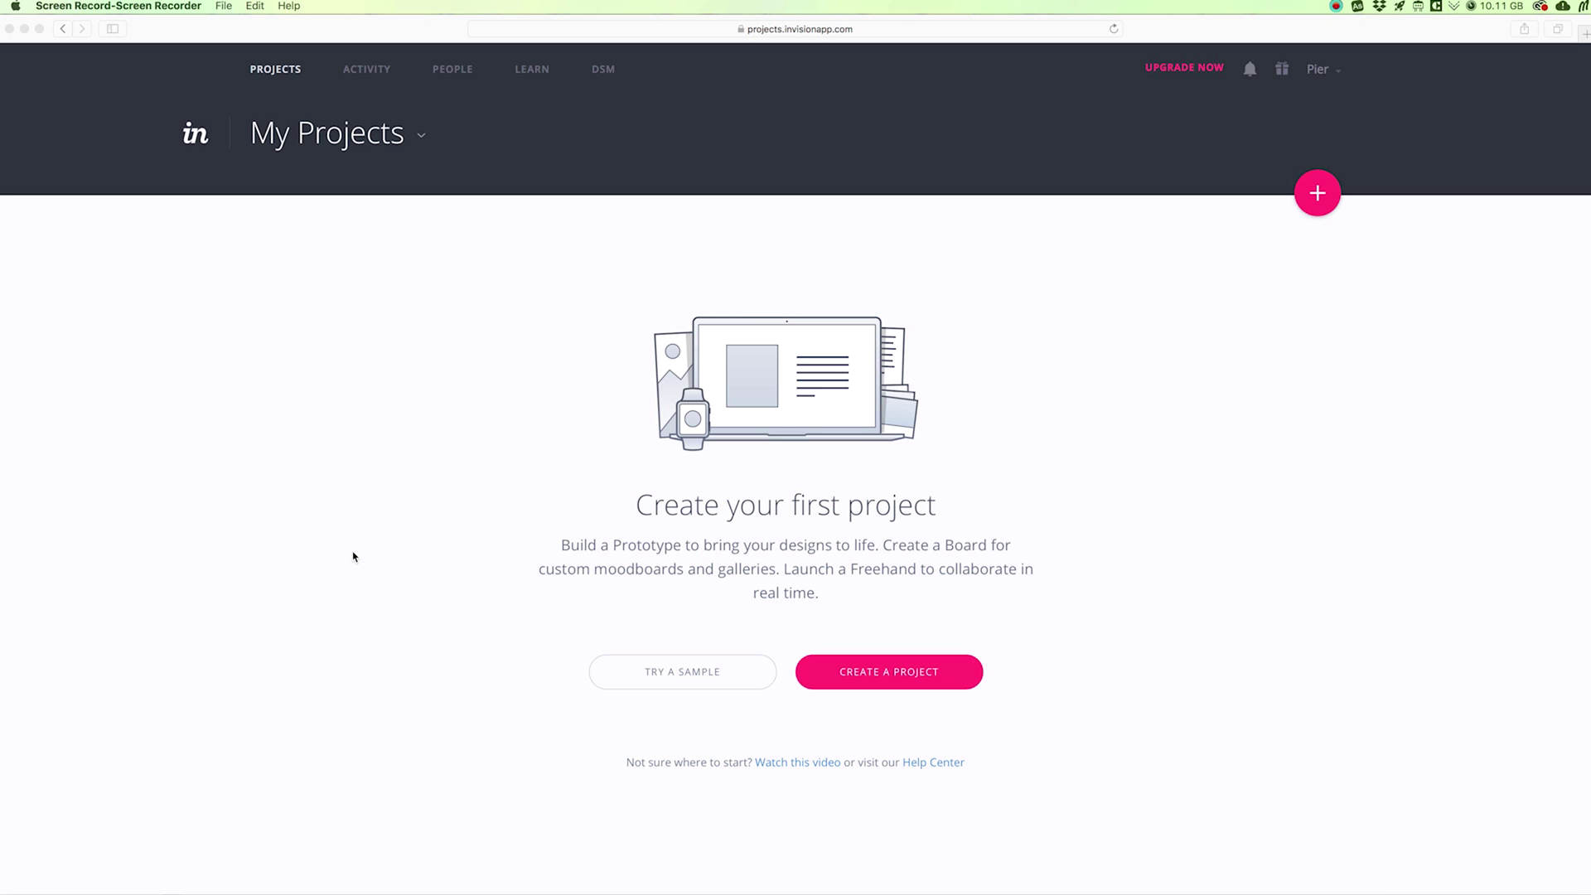
Bring the browser forward to confirm InVision's My Projects page is still empty
click(355, 454)
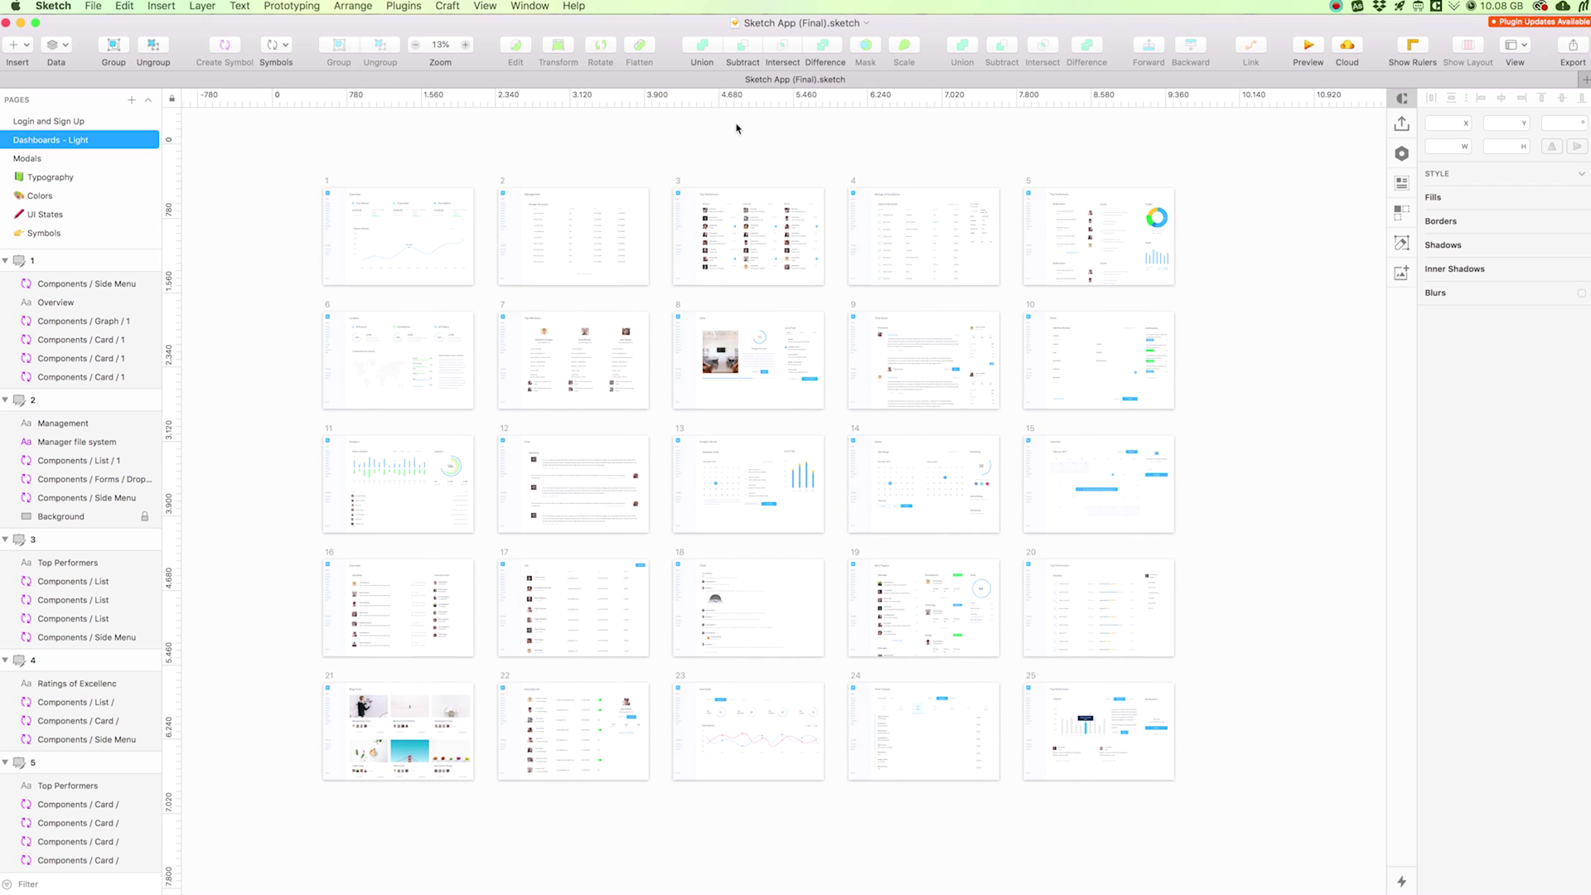
Marquee-select artboards 1, 2 and 3: Overview, Management and Top Performers
scroll(728, 147, up, 3)
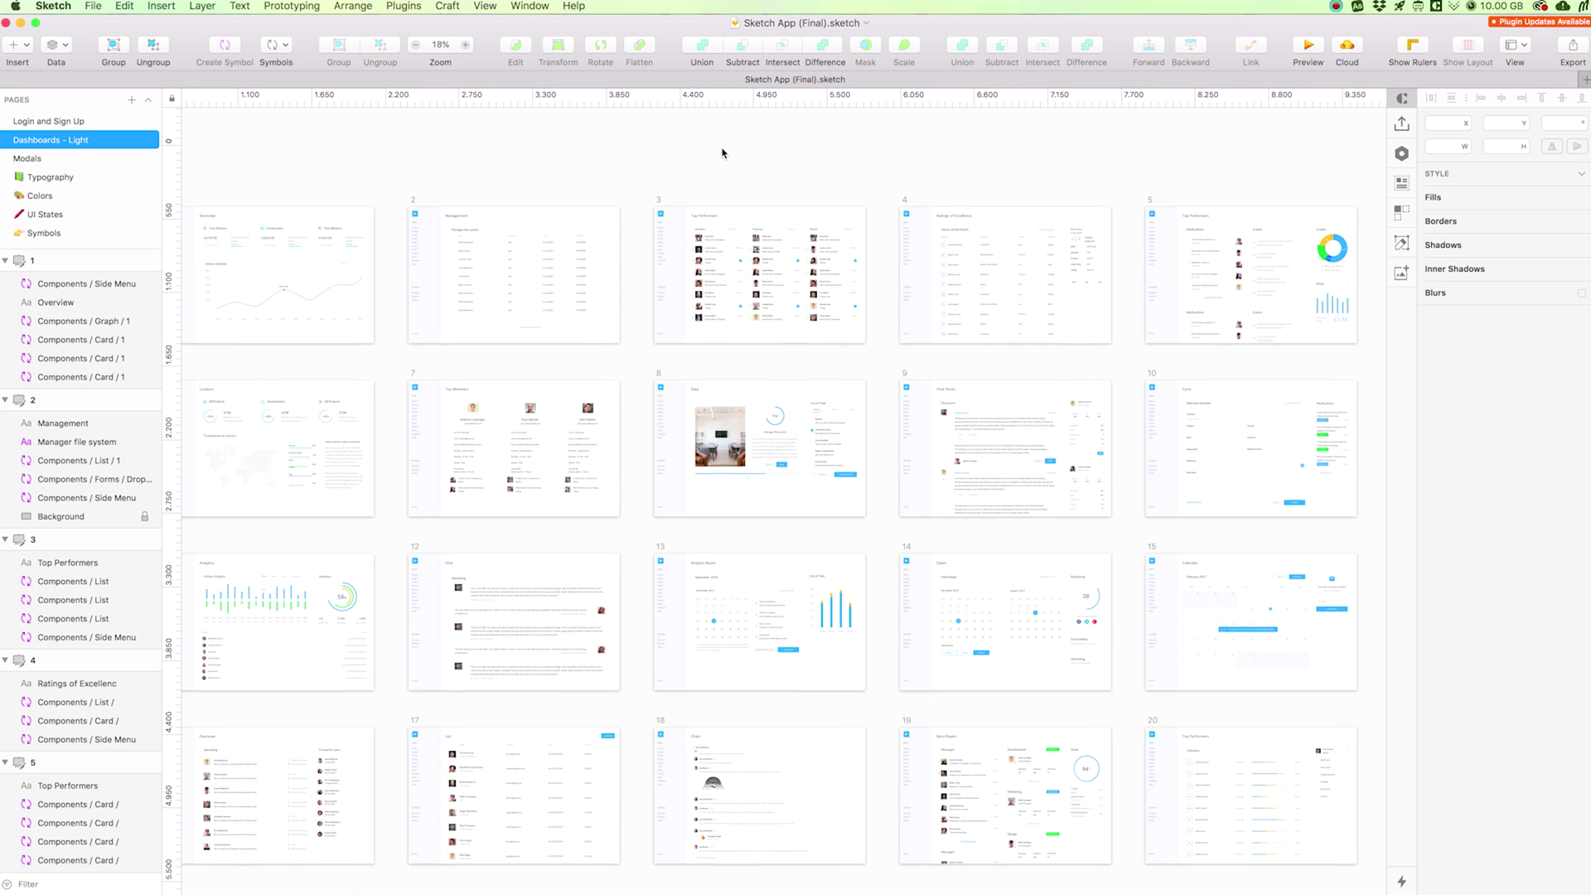
scroll(735, 146, down, 1)
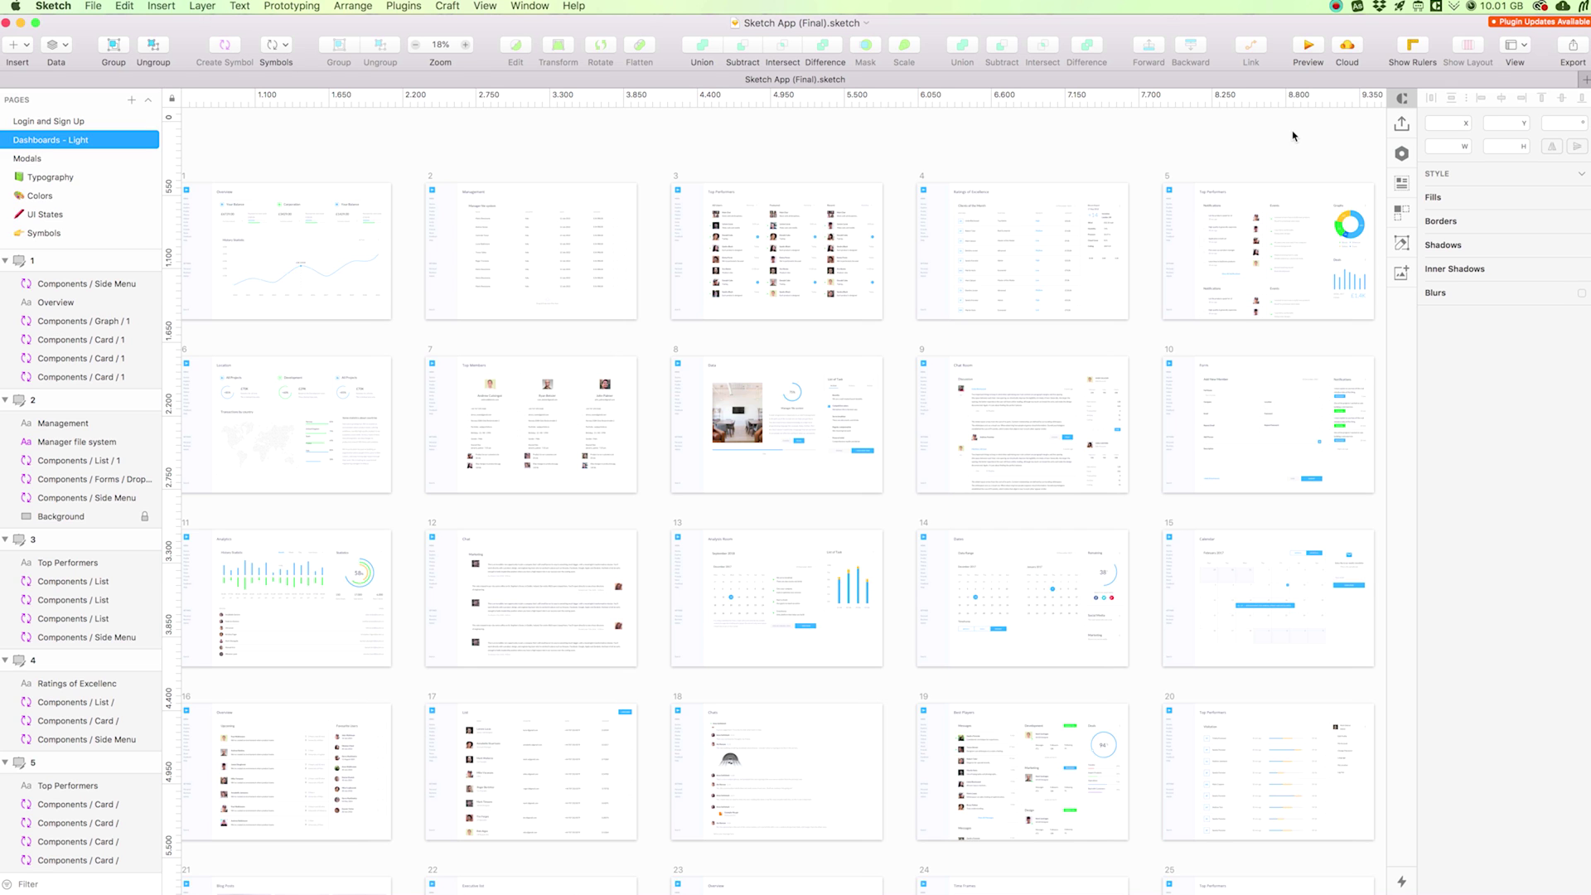
scroll(1293, 135, down, 1)
scroll(1292, 135, down, 2)
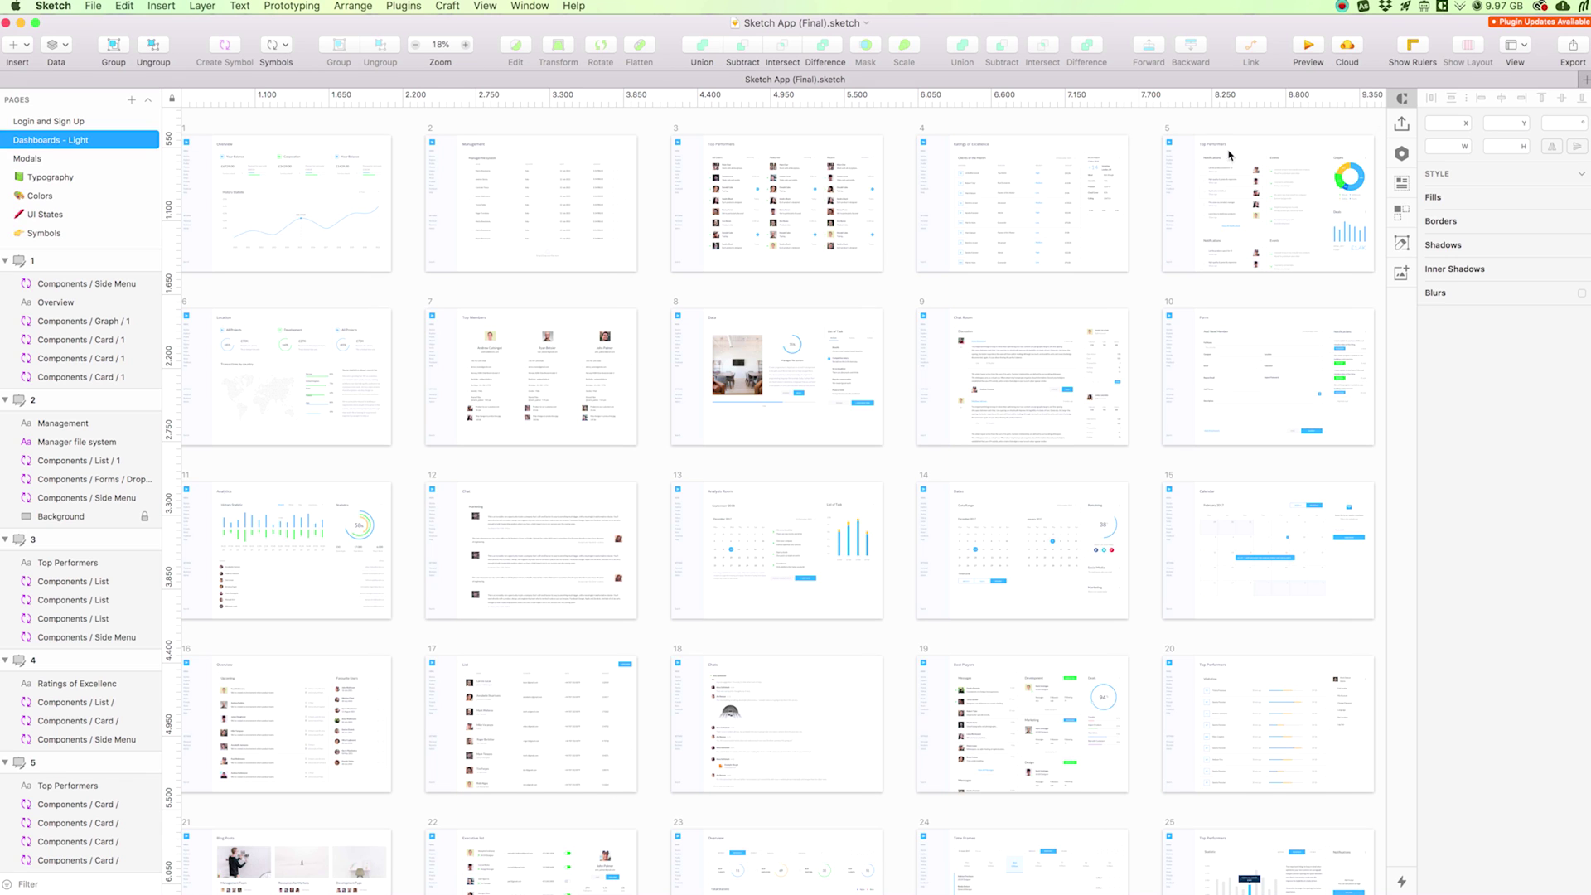
scroll(829, 207, left, 3)
scroll(829, 207, up, 1)
scroll(790, 204, up, 3)
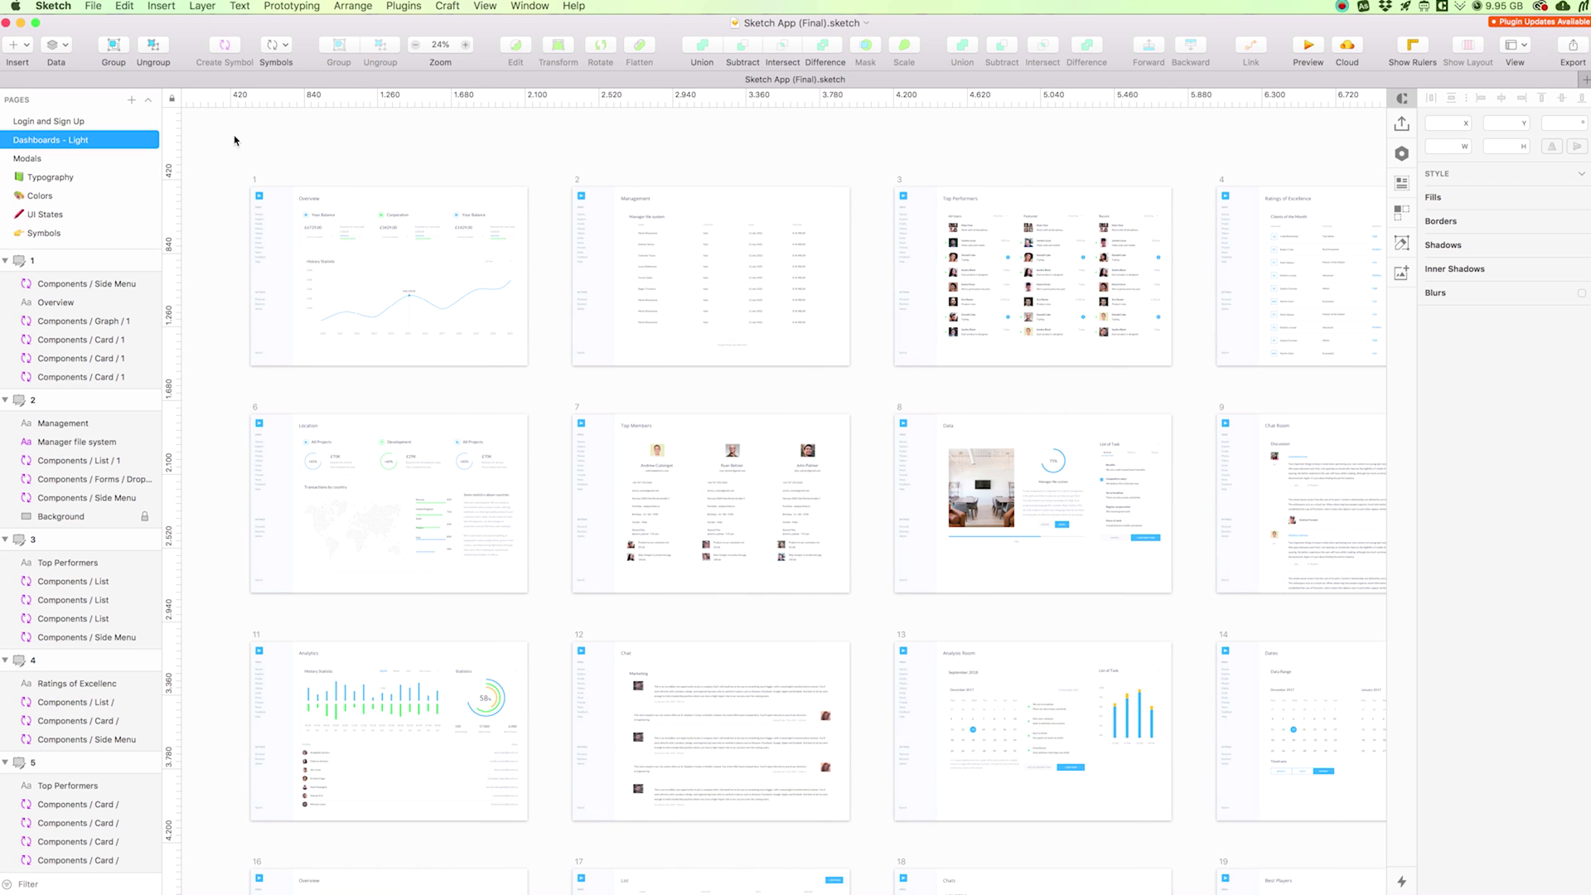
drag(219, 144, 308, 184)
drag(1176, 377, 1186, 383)
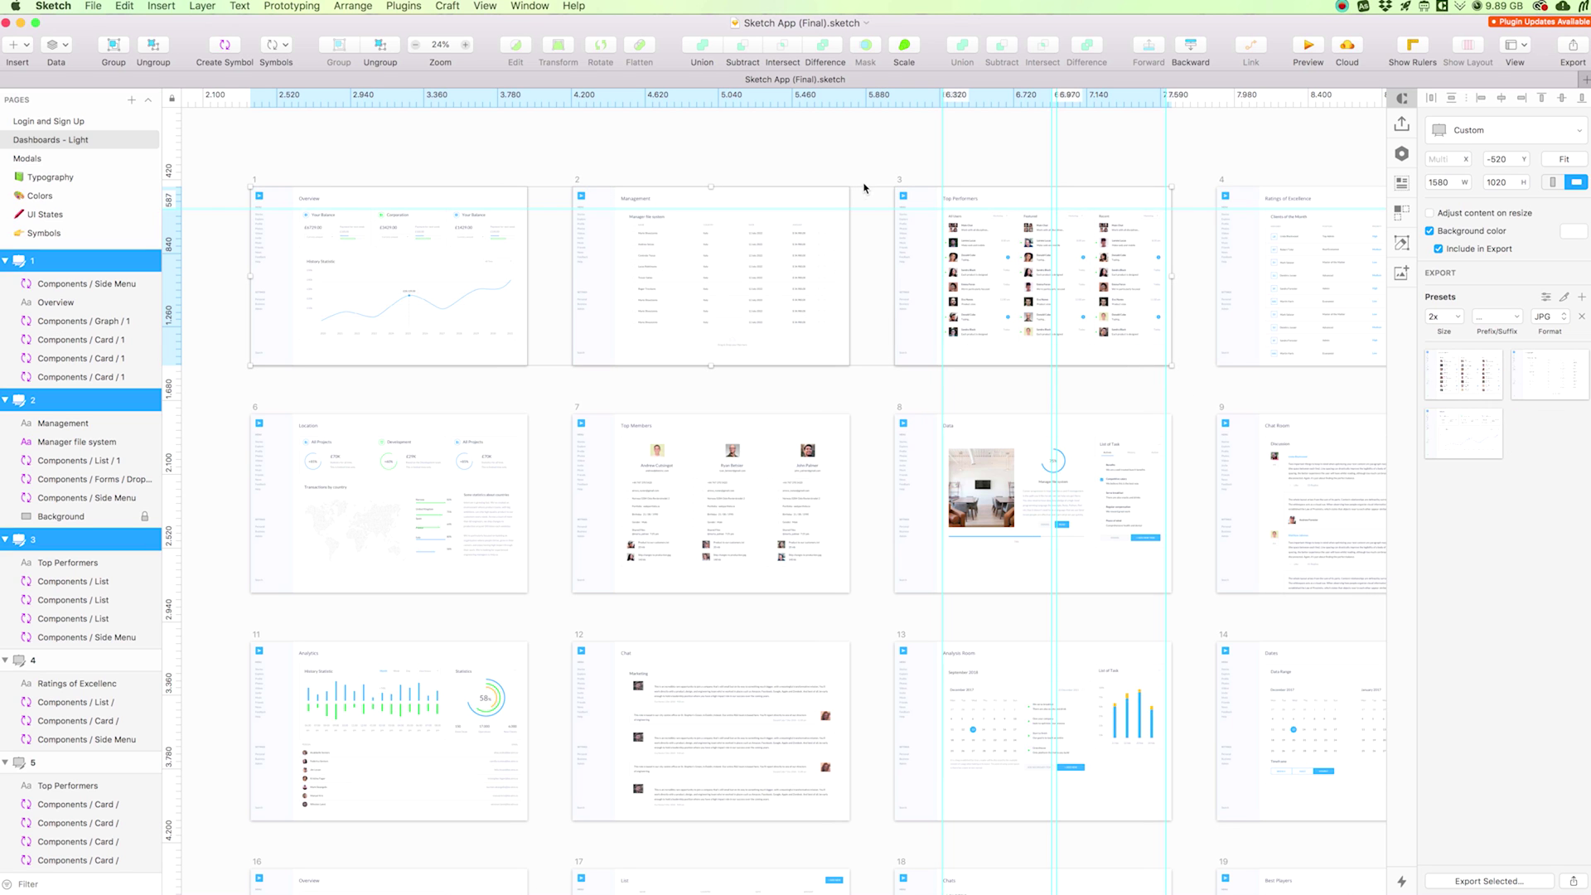
scroll(578, 192, up, 3)
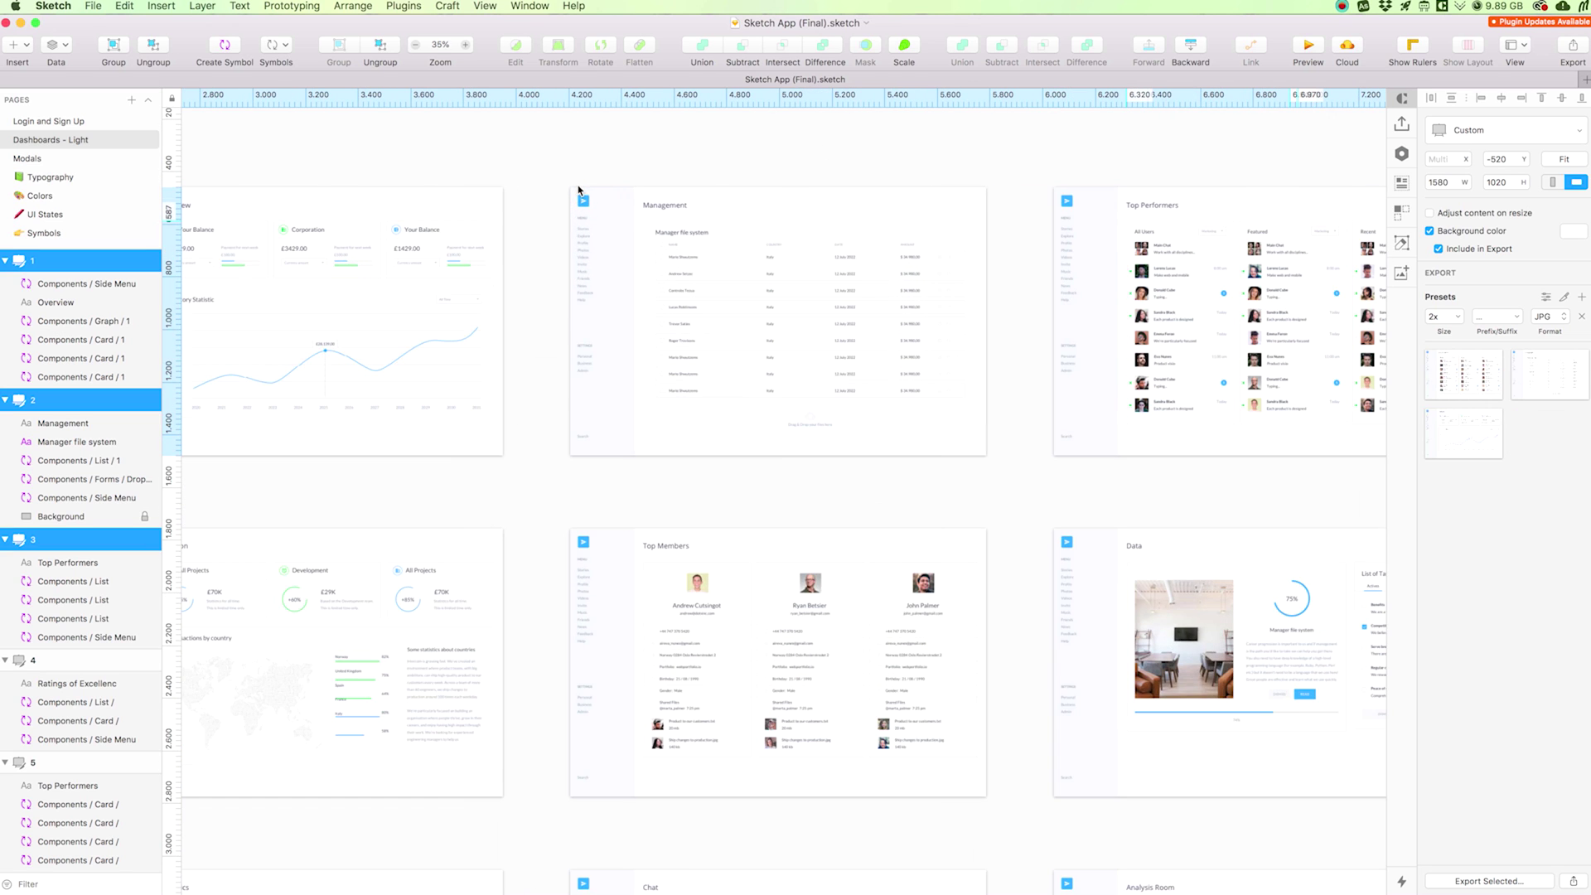
scroll(578, 194, up, 2)
scroll(577, 192, down, 2)
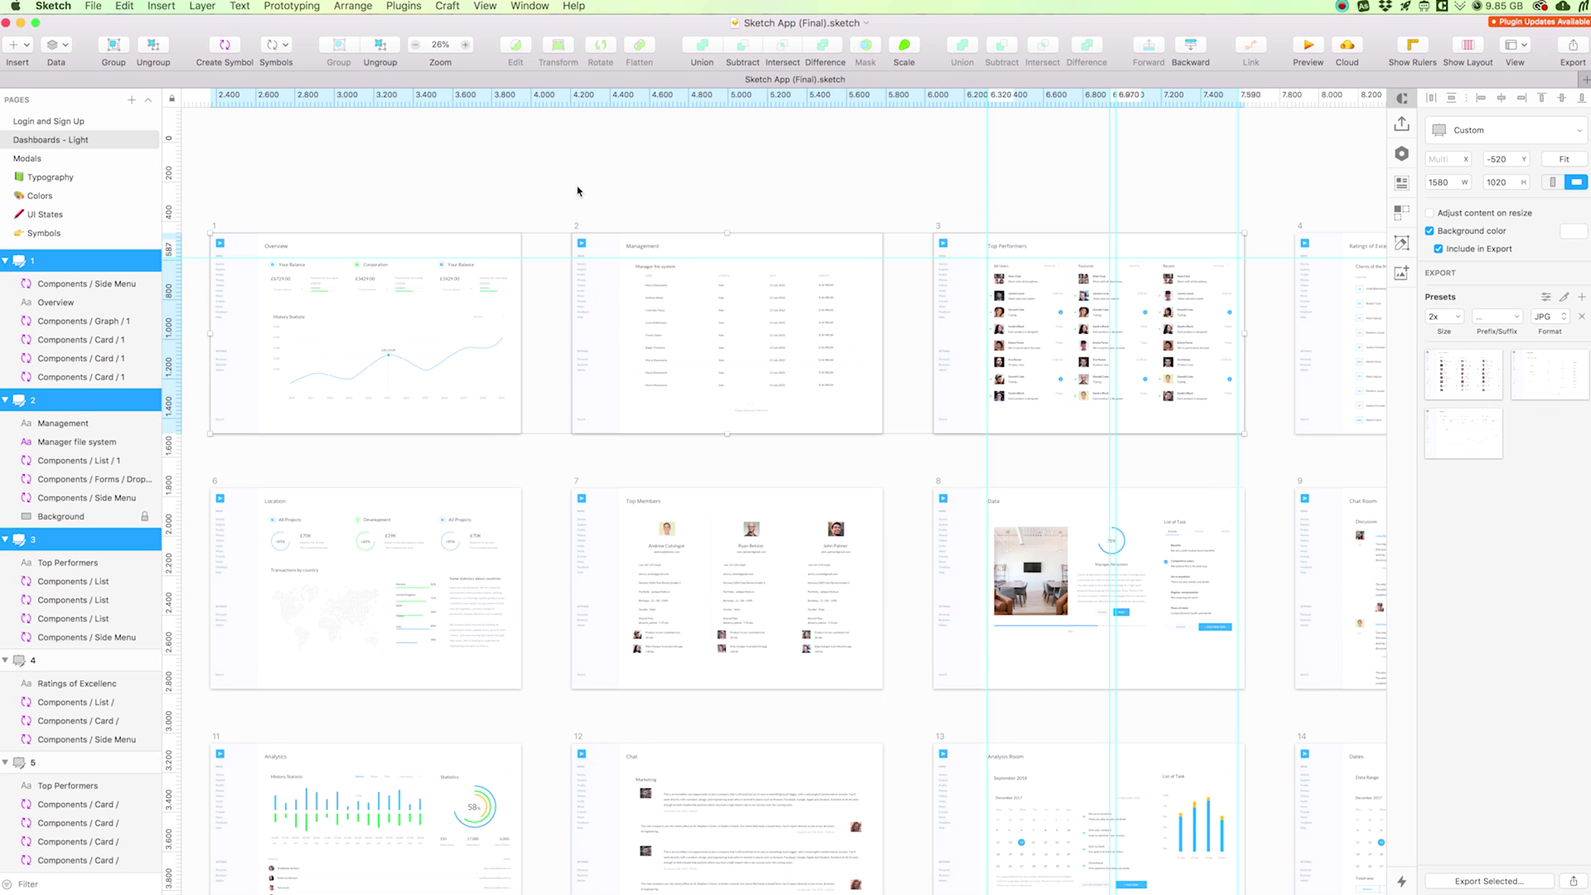
In Craft's publish panel, create a new prototype named 'Test' for the selected artboards
click(1401, 124)
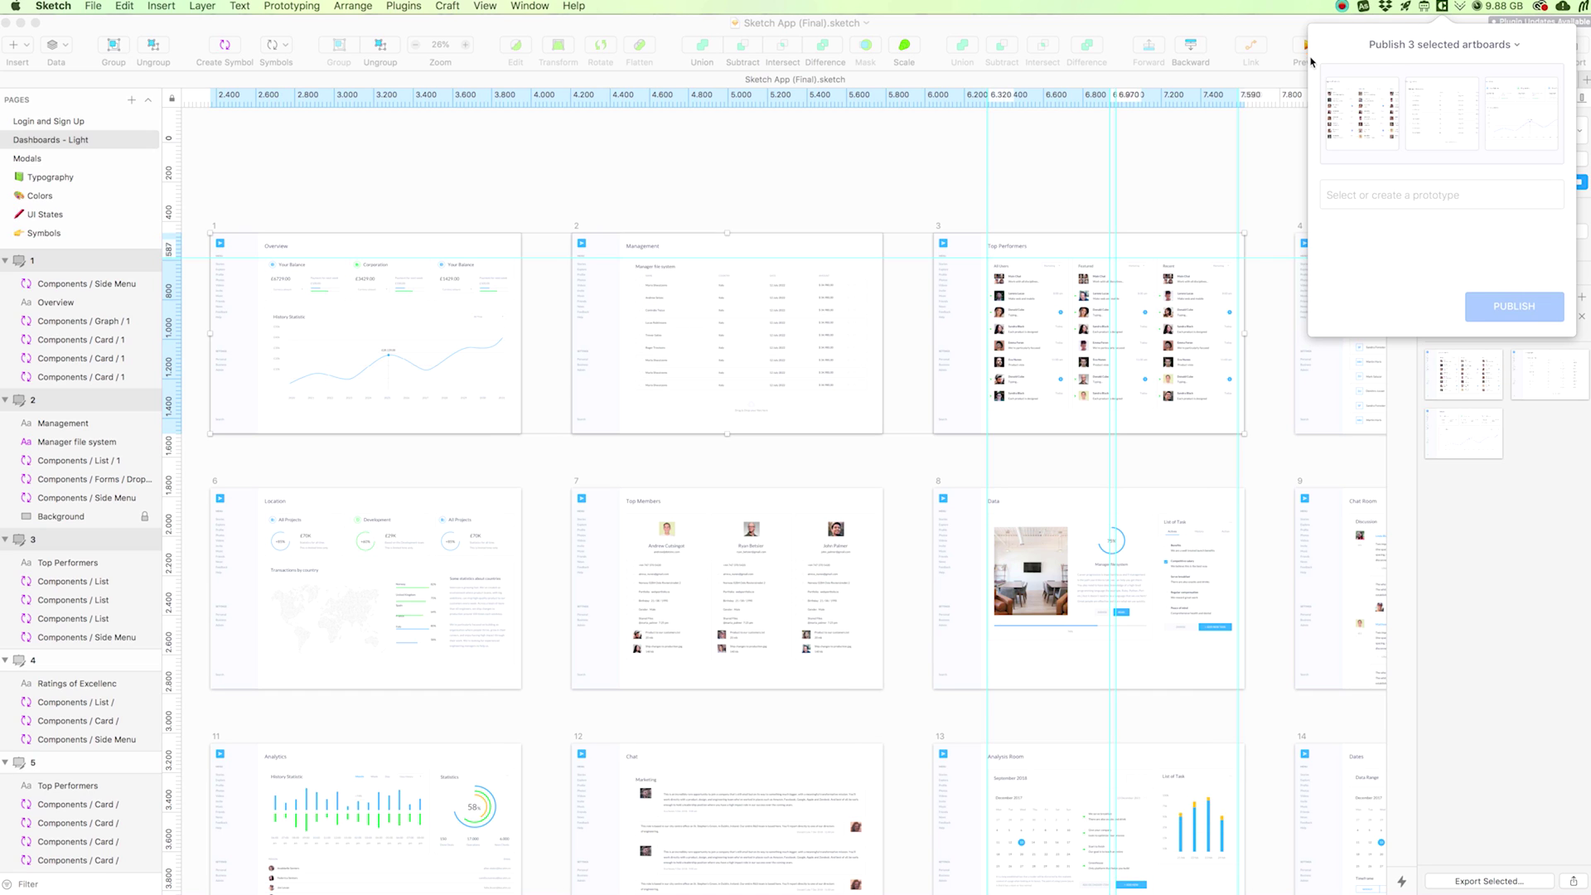
click(1402, 193)
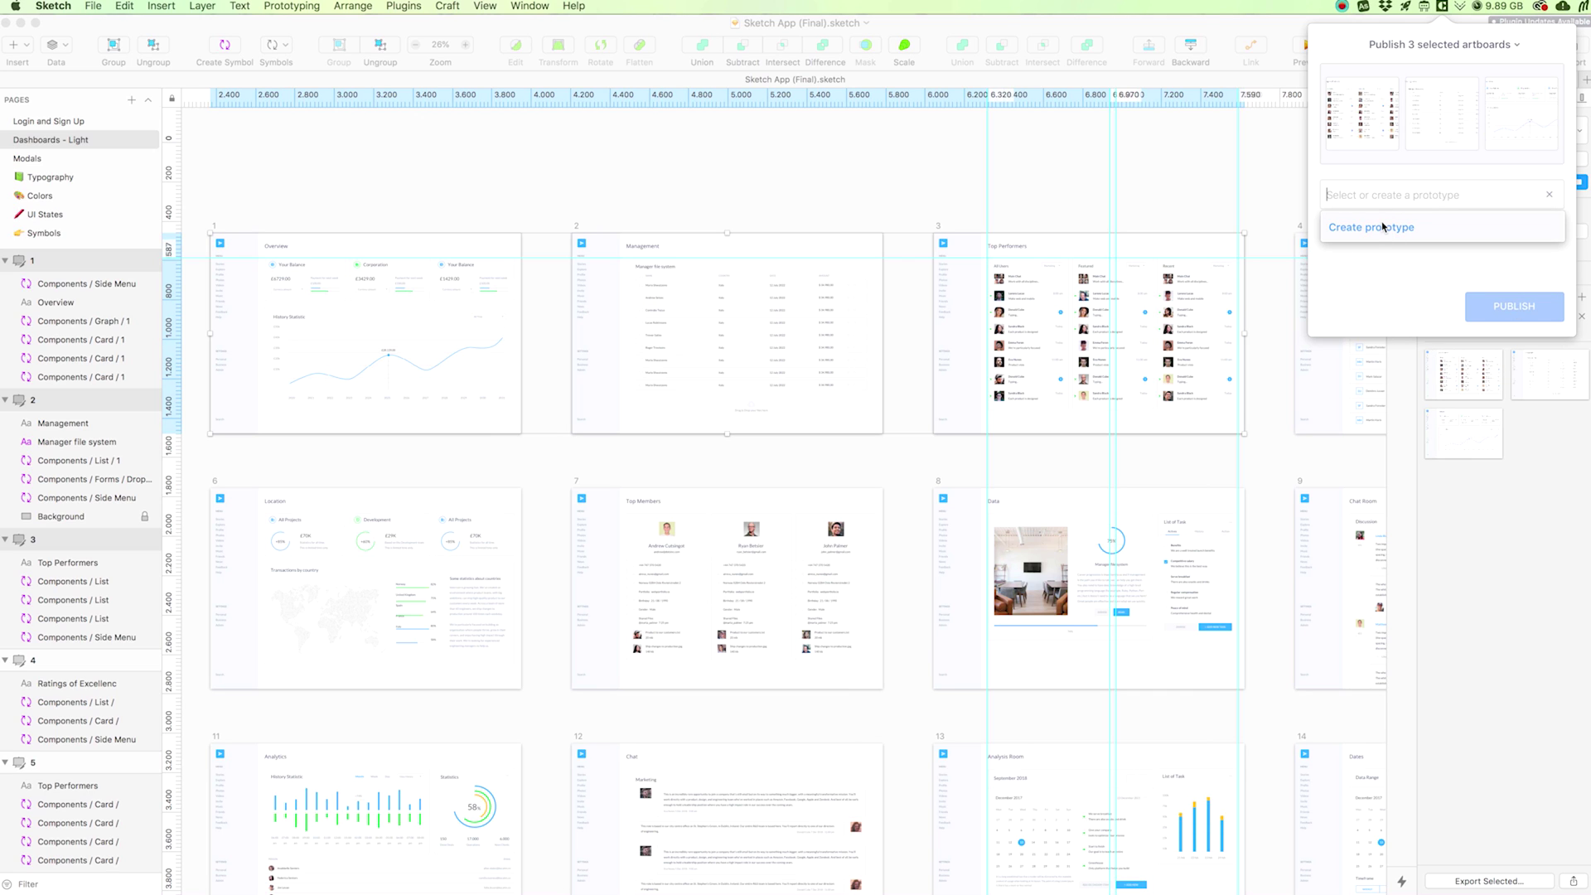
click(1382, 226)
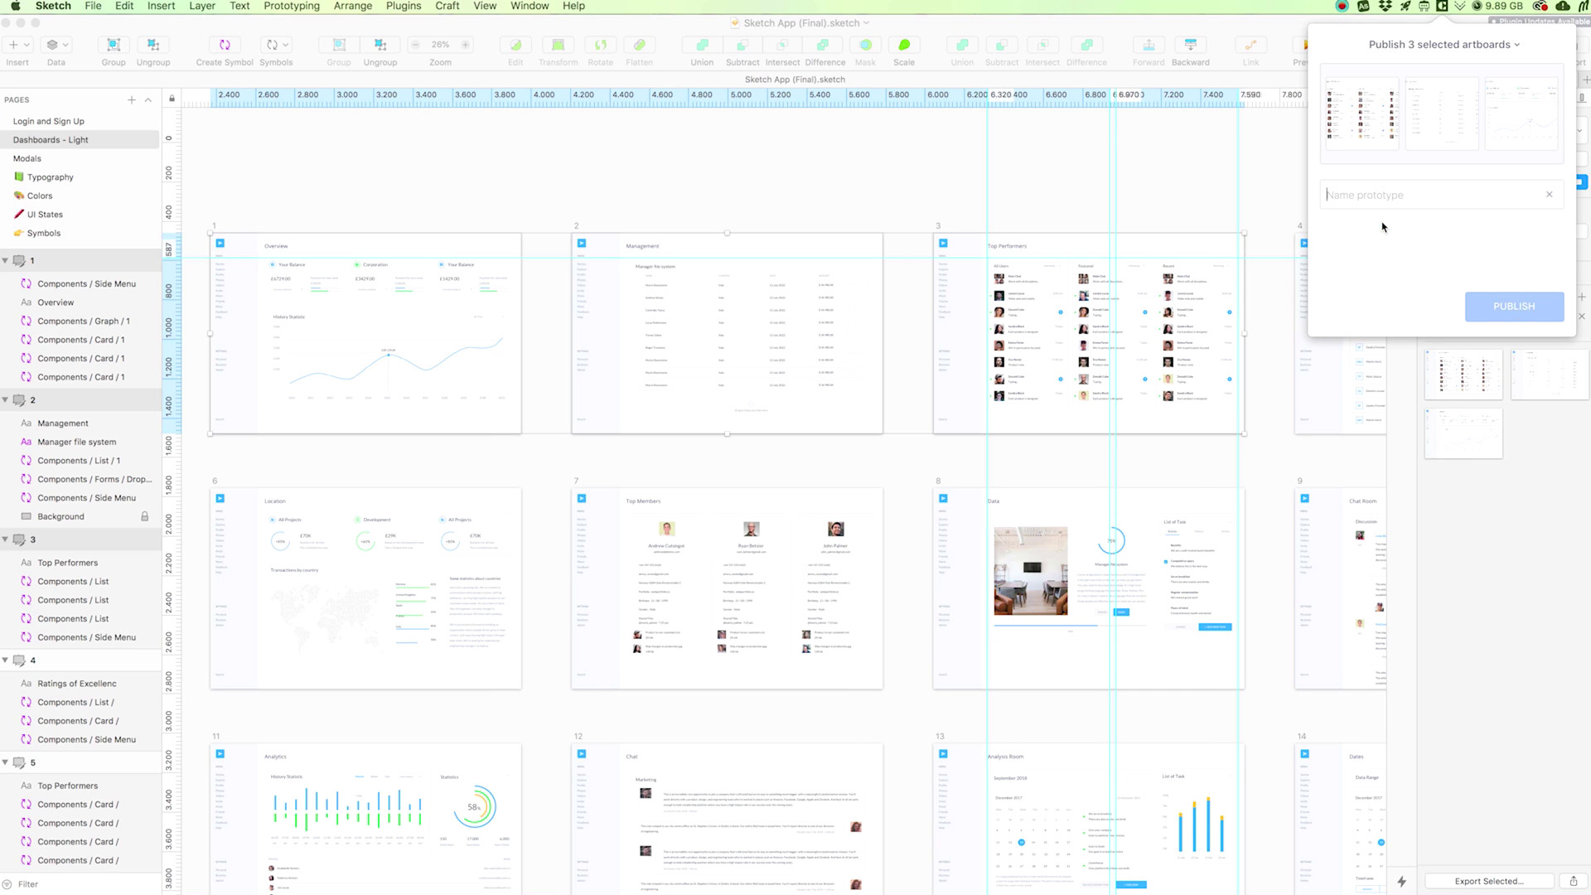
click(1365, 198)
text(Test)
click(1382, 235)
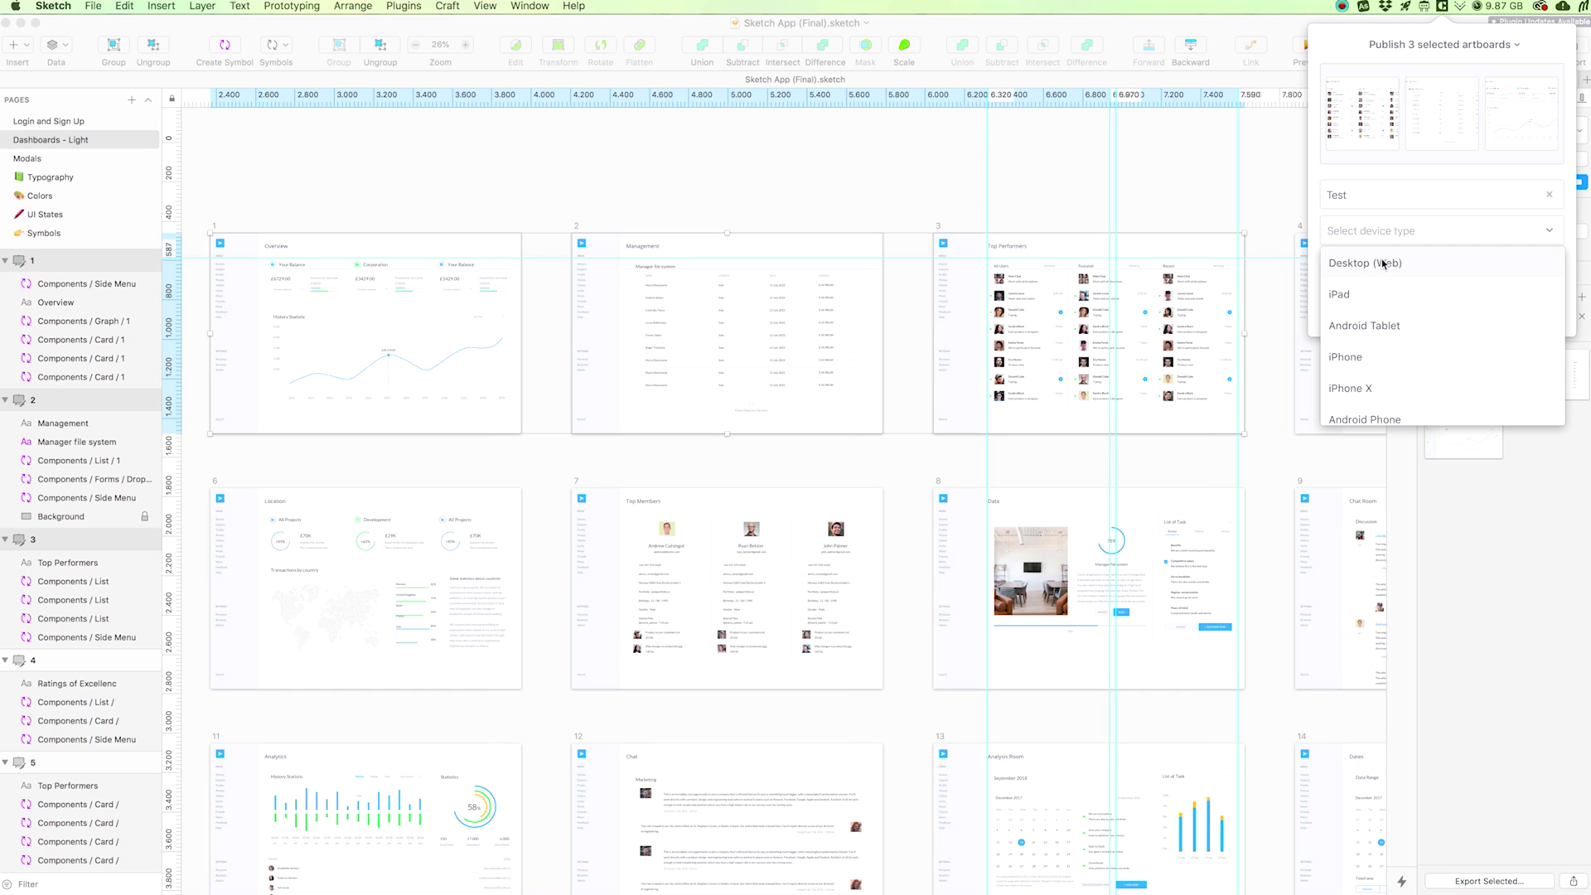
Set the device type to Desktop (Web) and publish the three artboards to Test
scroll(1382, 267, down, 2)
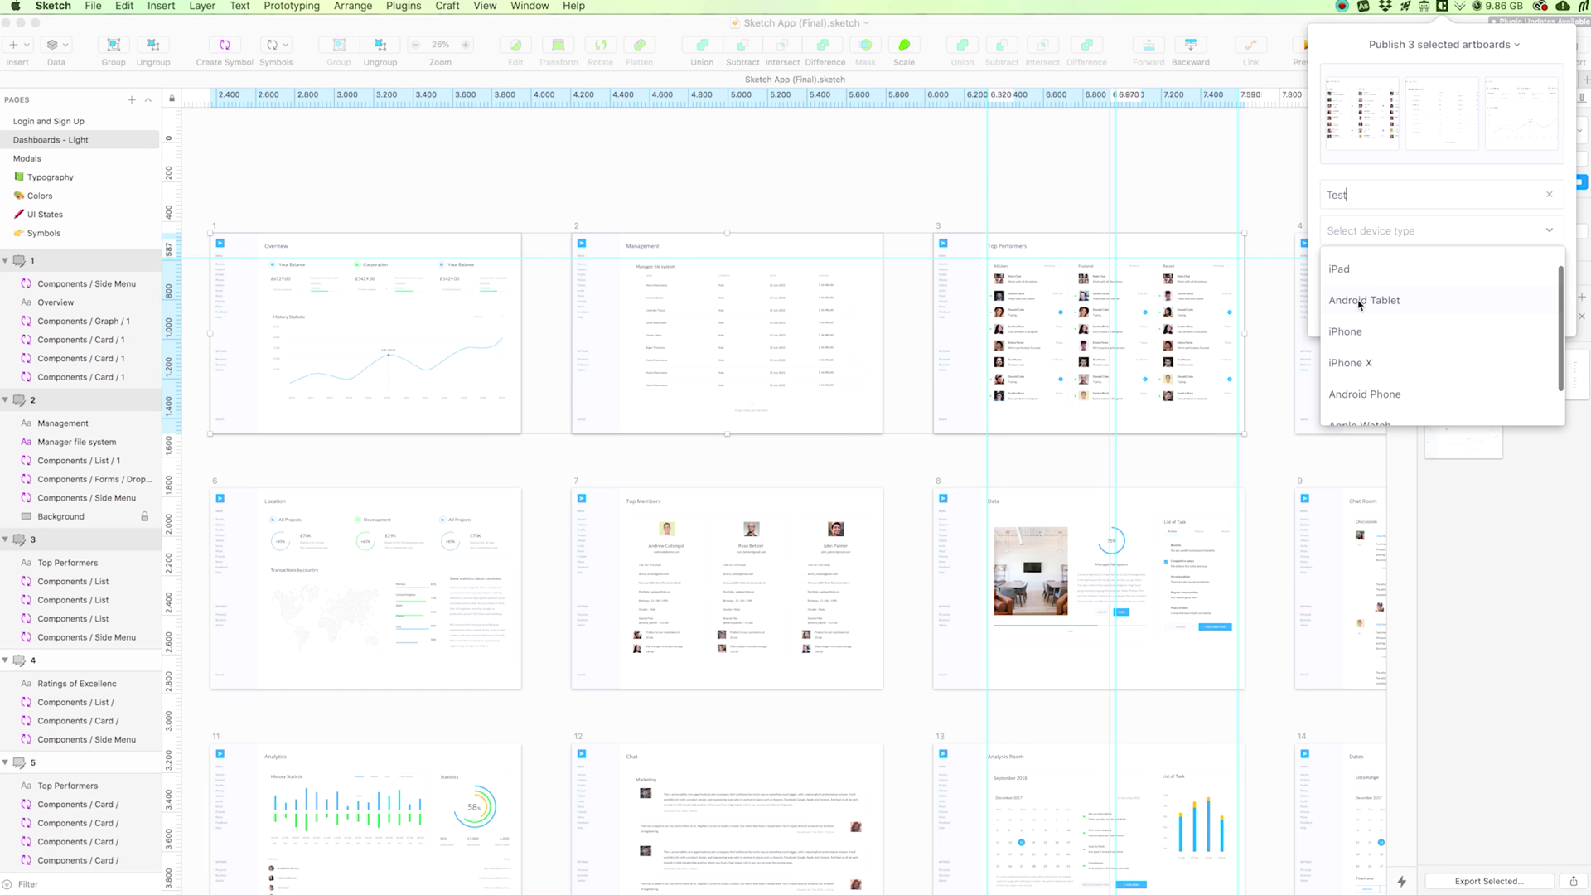
scroll(1359, 304, down, 3)
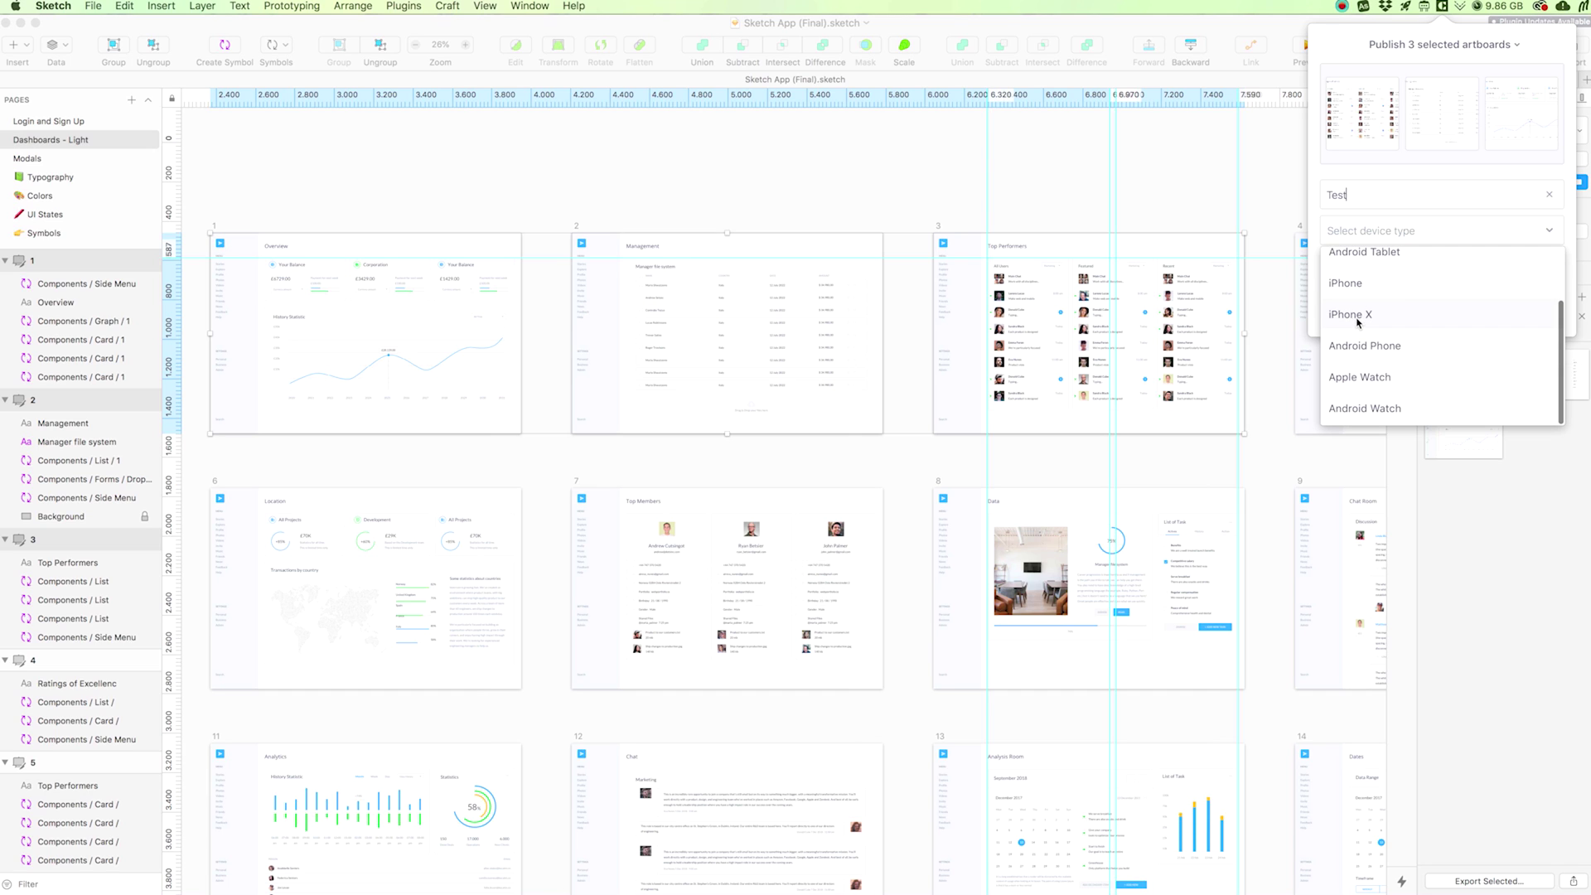
scroll(1365, 379, up, 3)
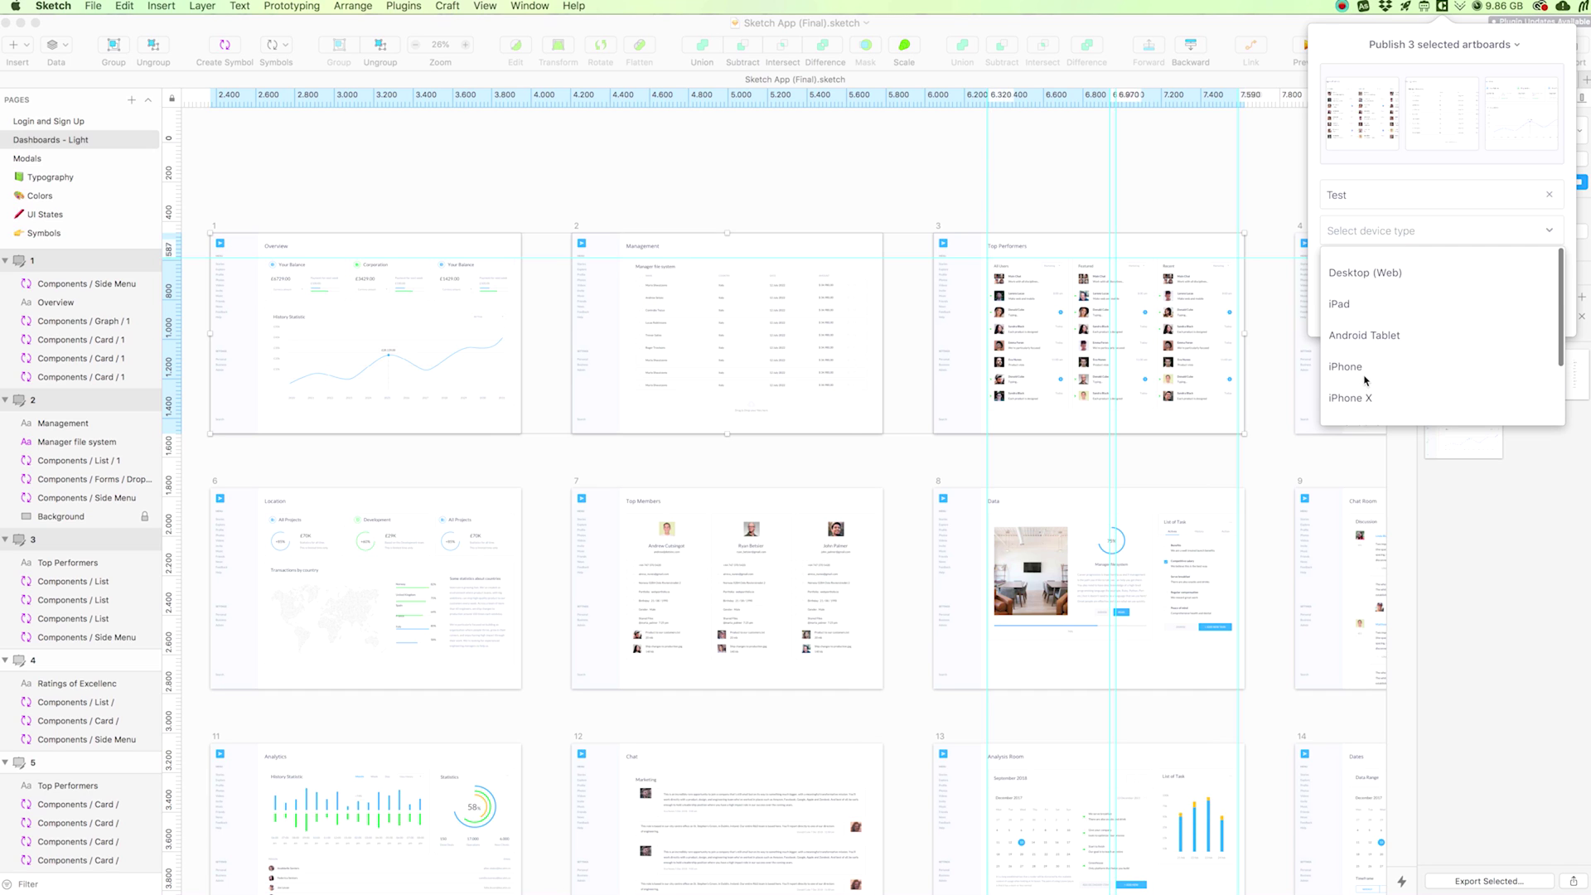
click(1367, 258)
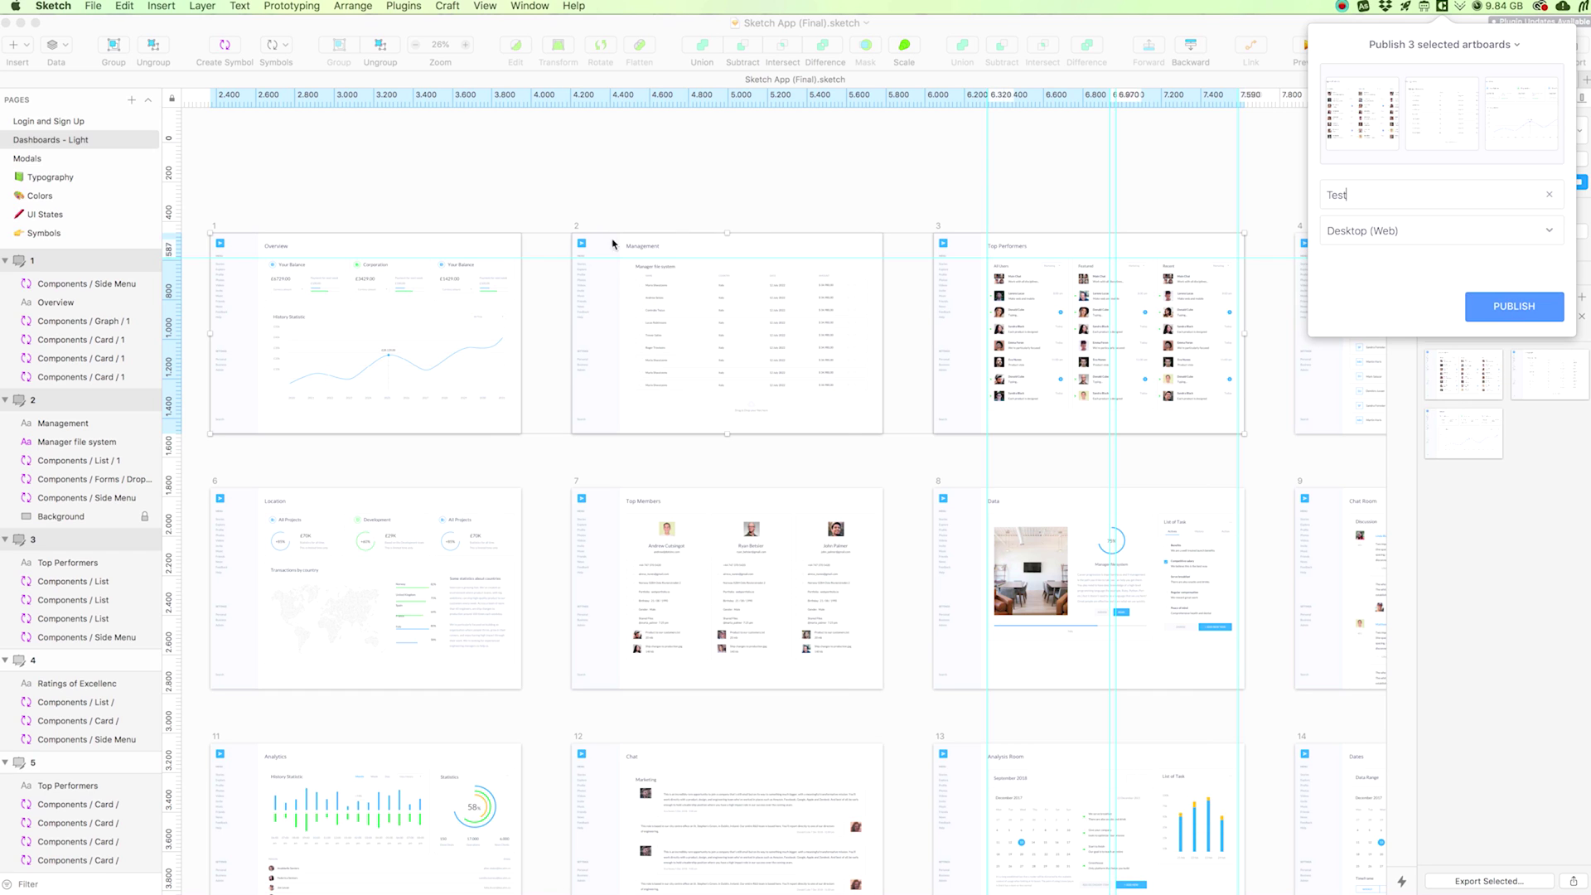
click(1516, 306)
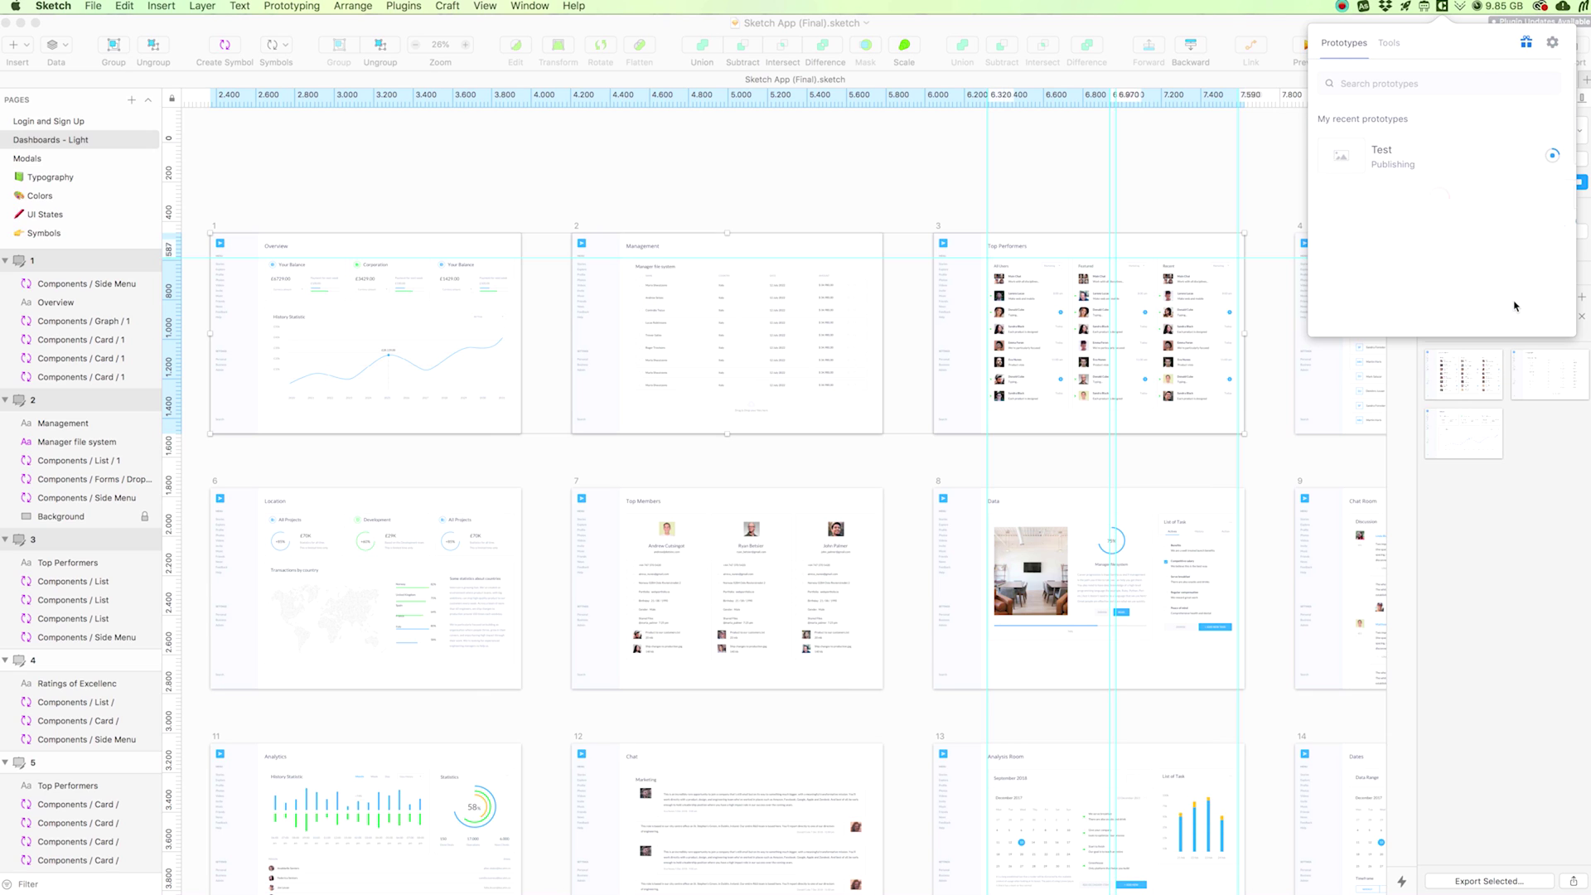
mouse_move(1555, 159)
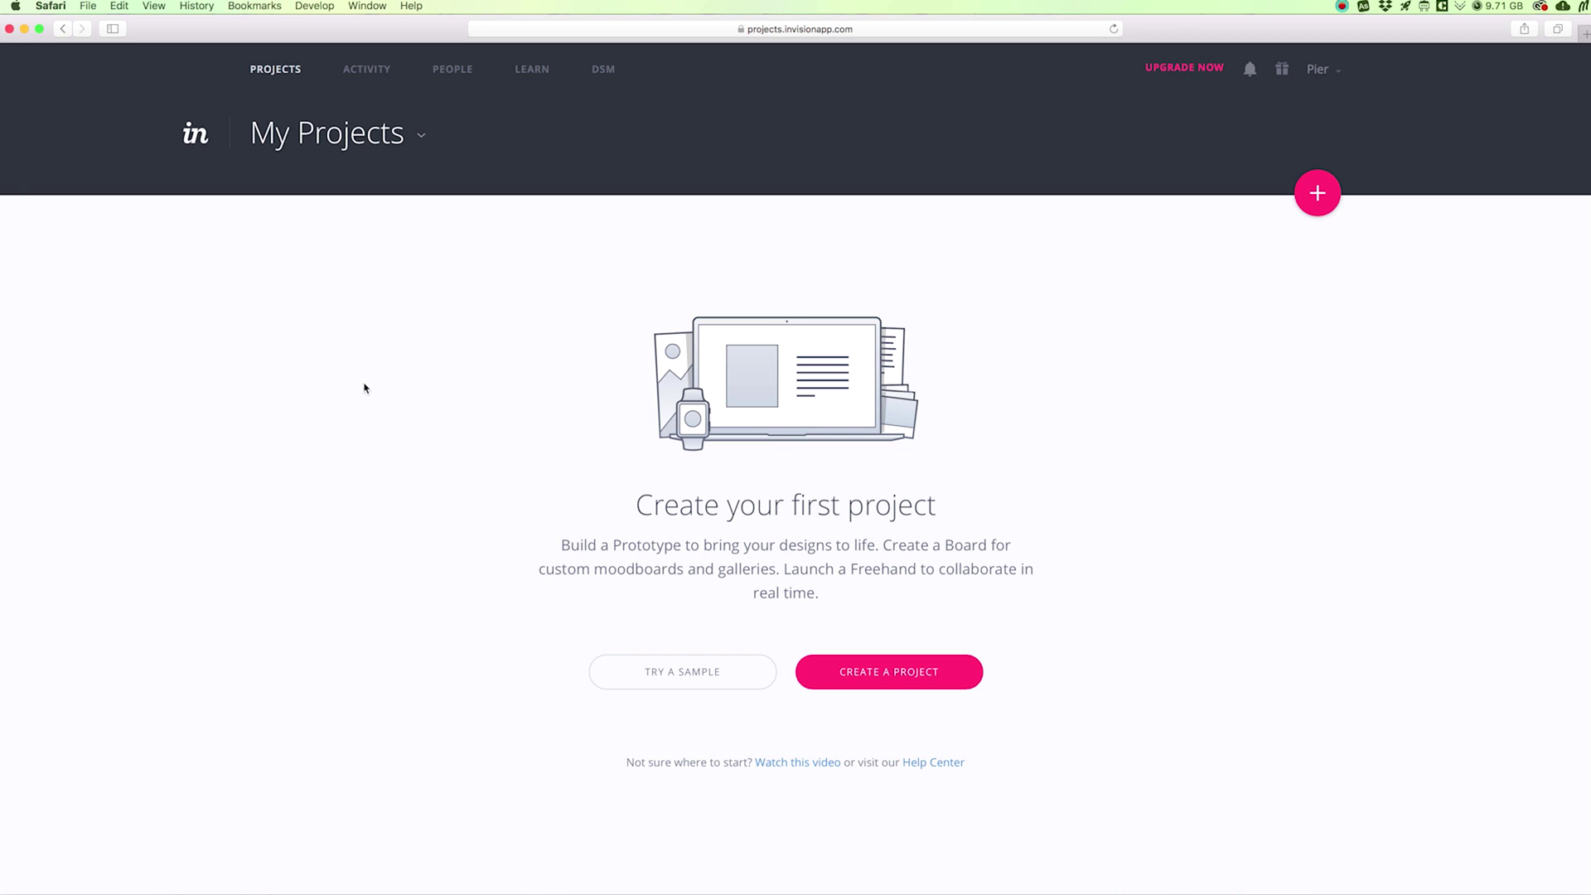
Reload My Projects, open the Test project and preview screen 1
key(super+r)
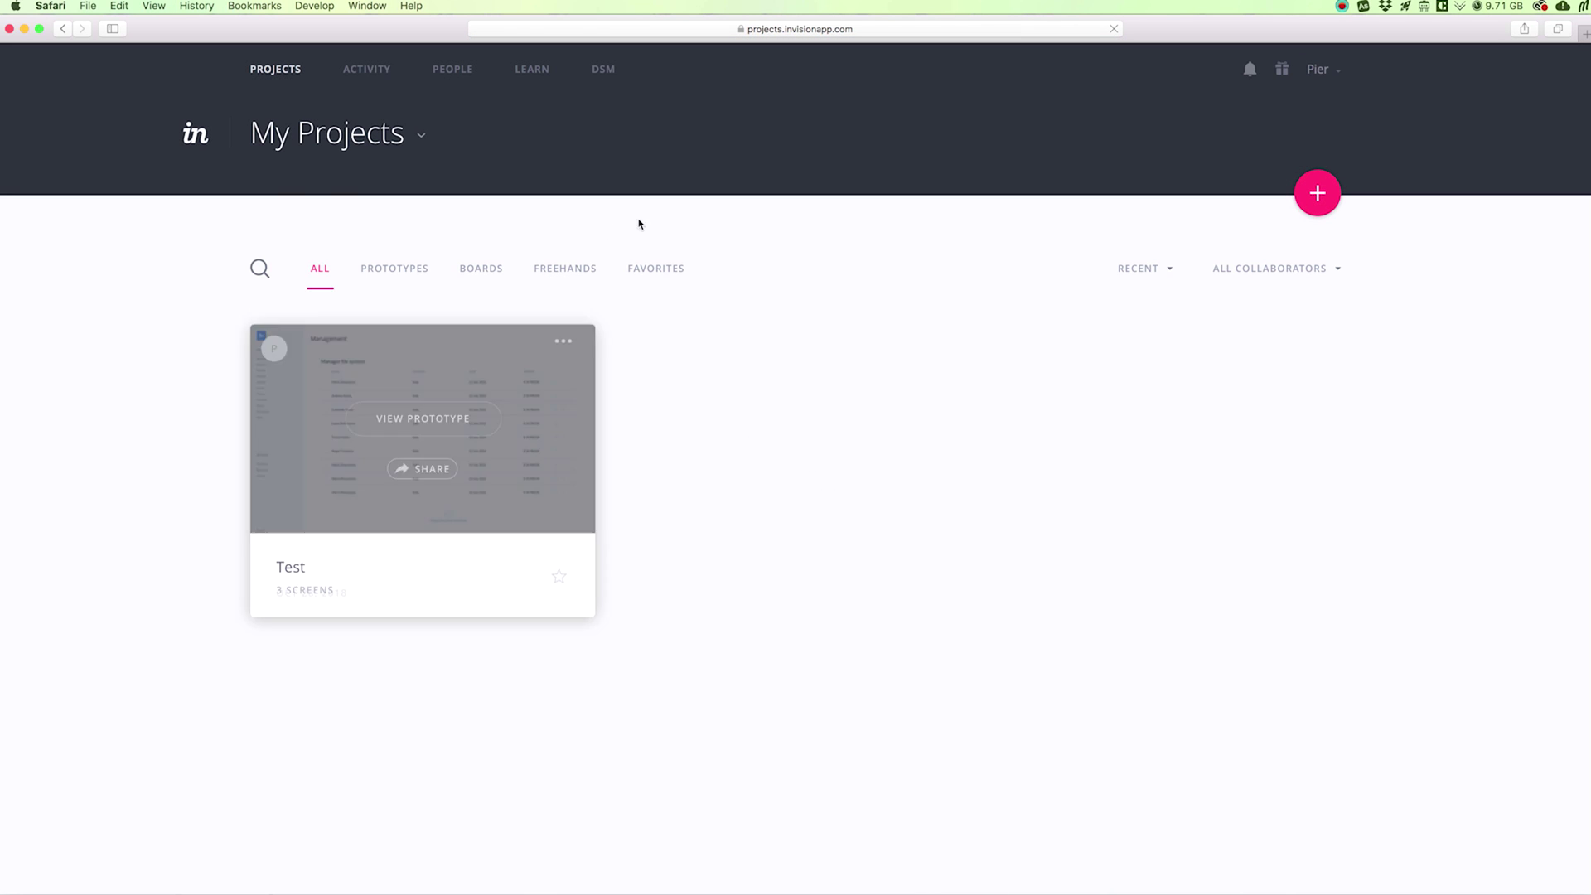
mouse_move(456, 486)
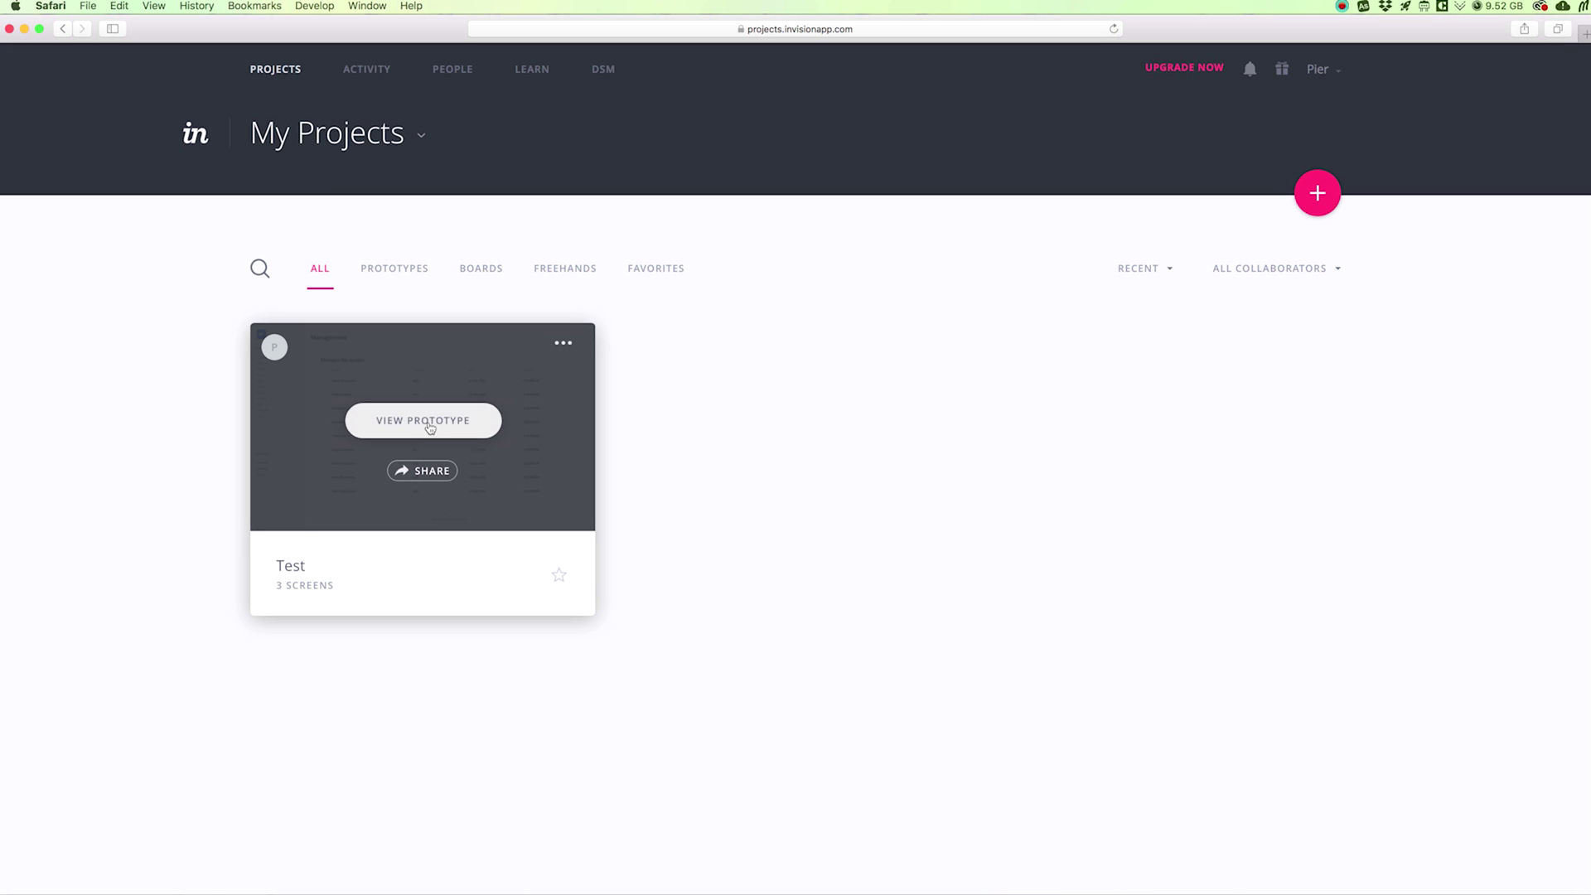
click(431, 427)
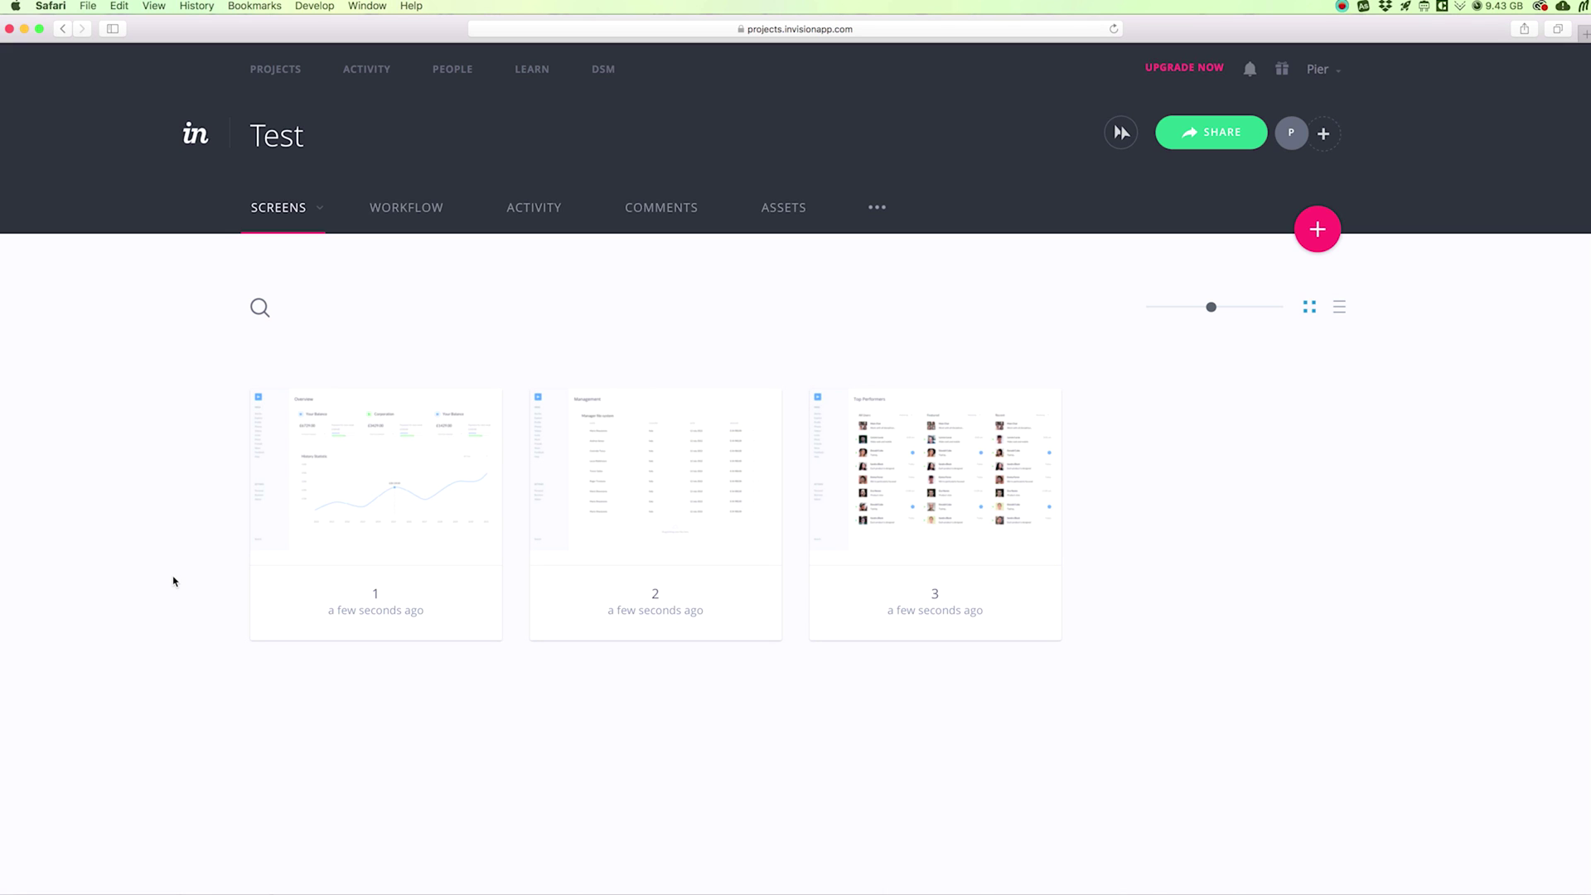
mouse_move(406, 523)
mouse_move(329, 529)
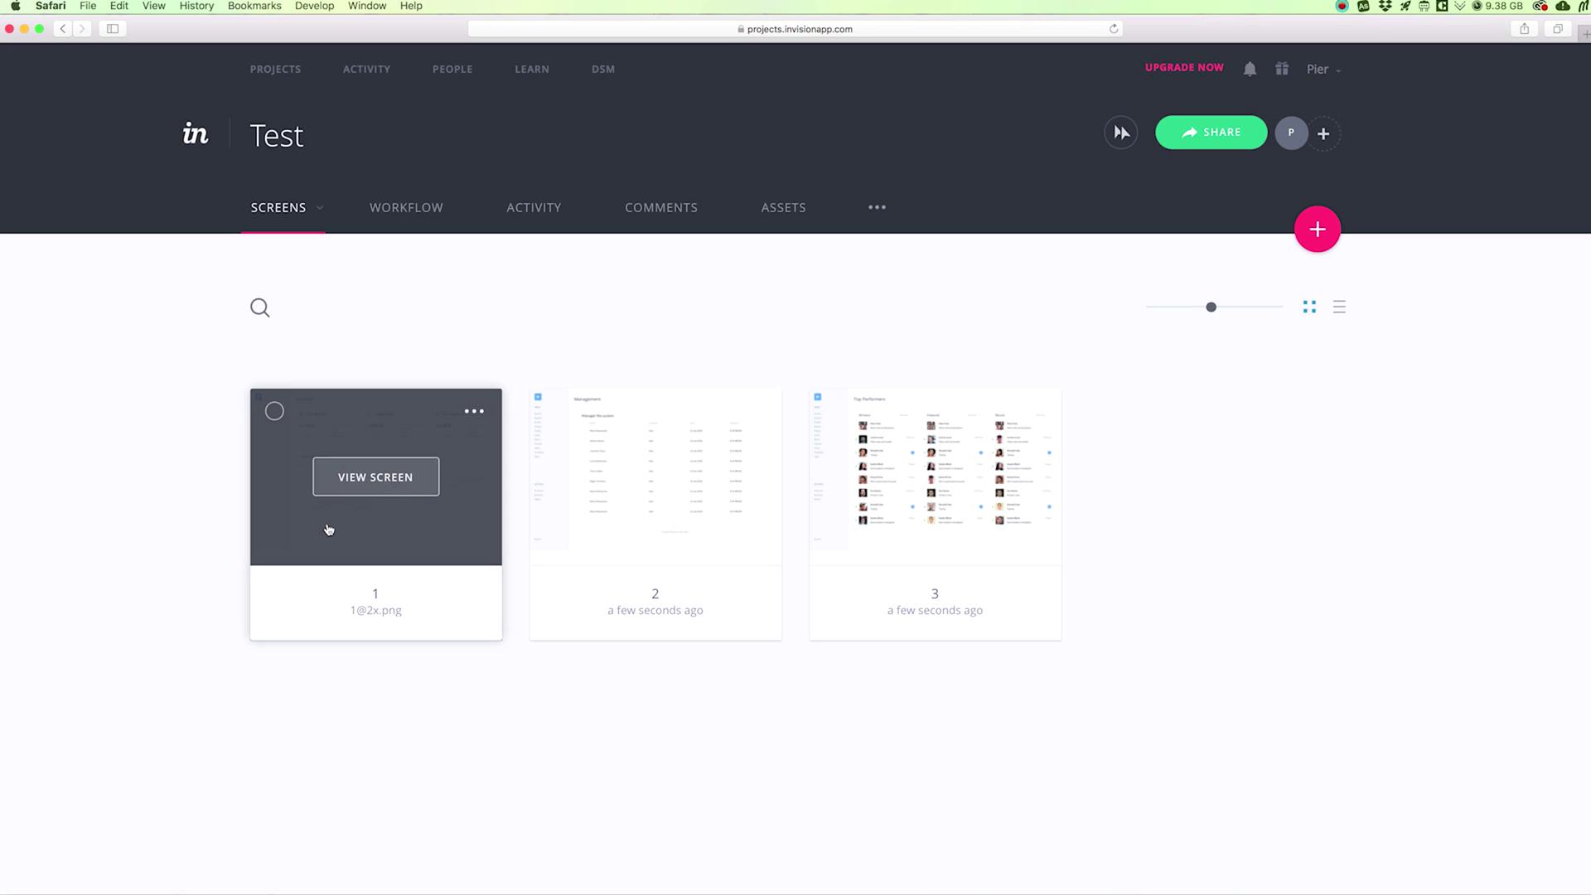
click(358, 491)
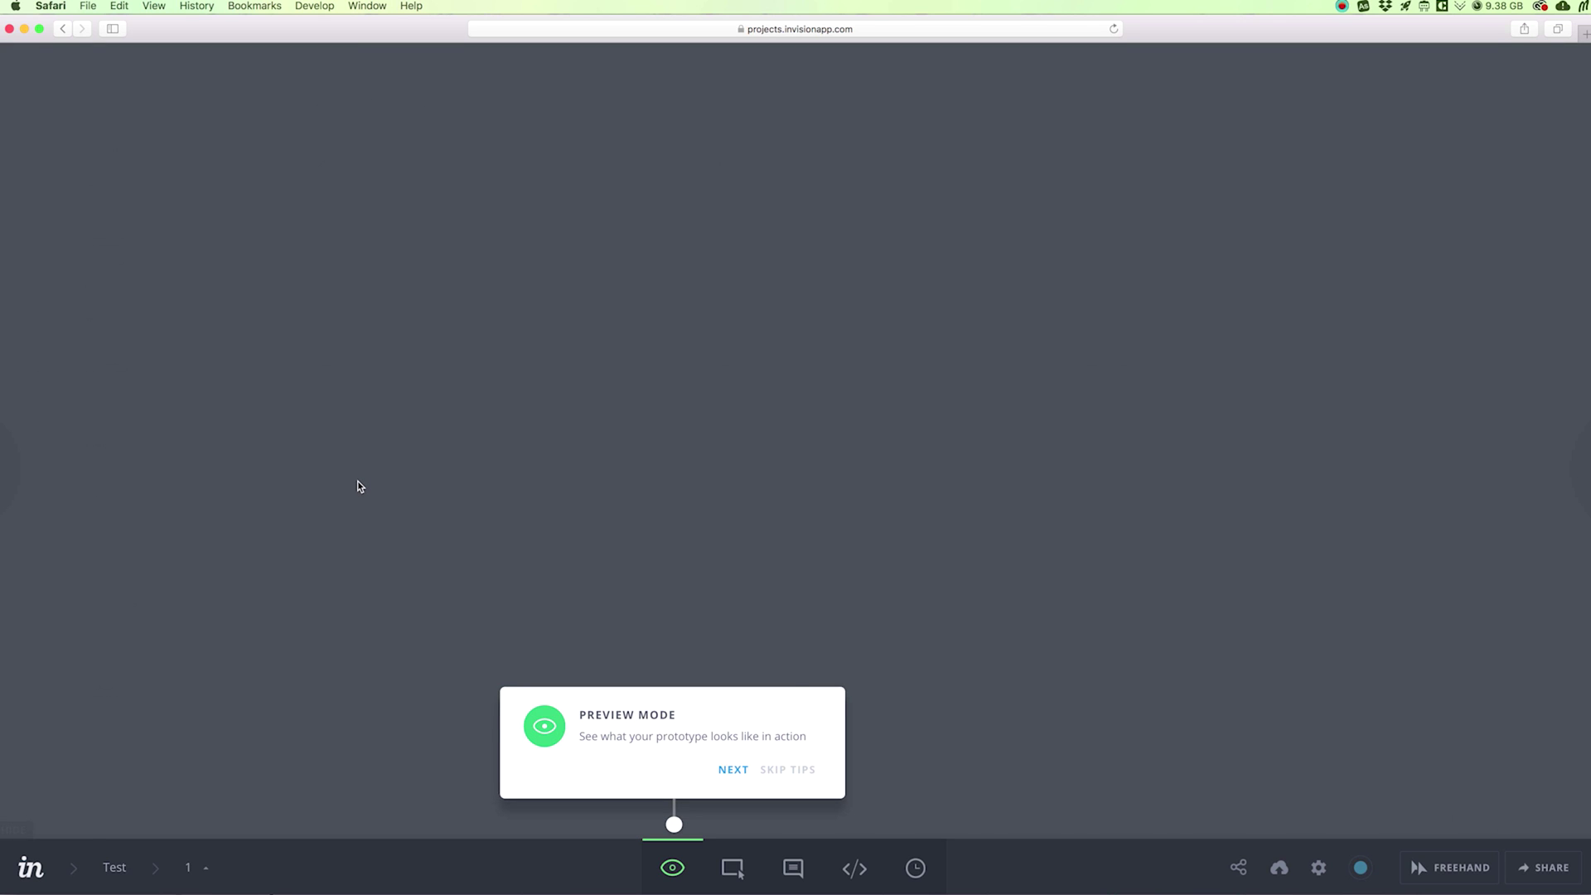
click(781, 771)
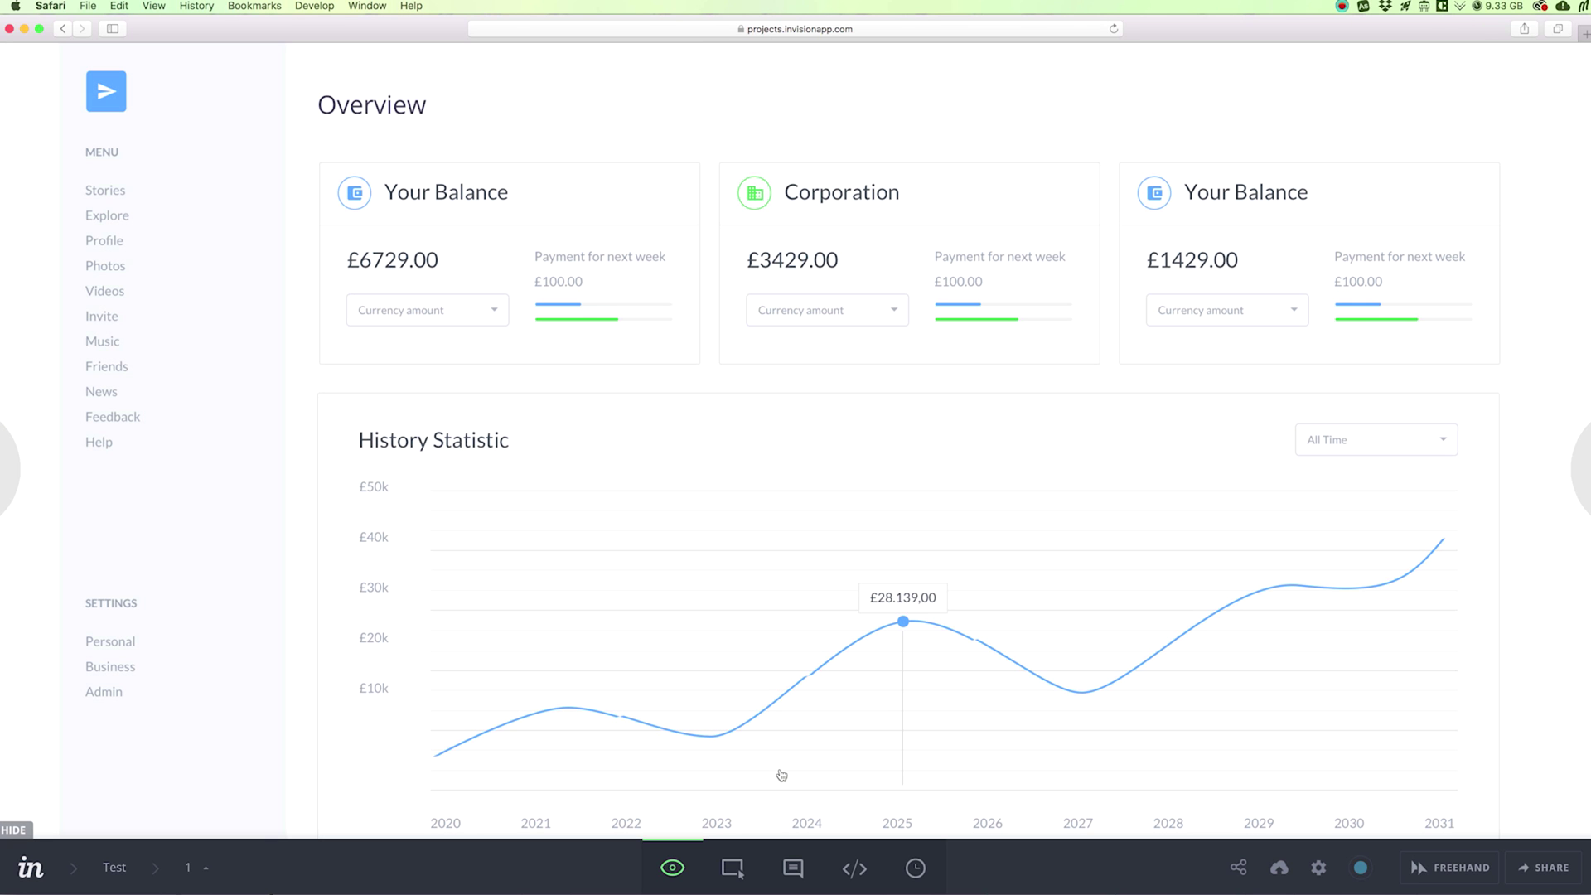
click(115, 868)
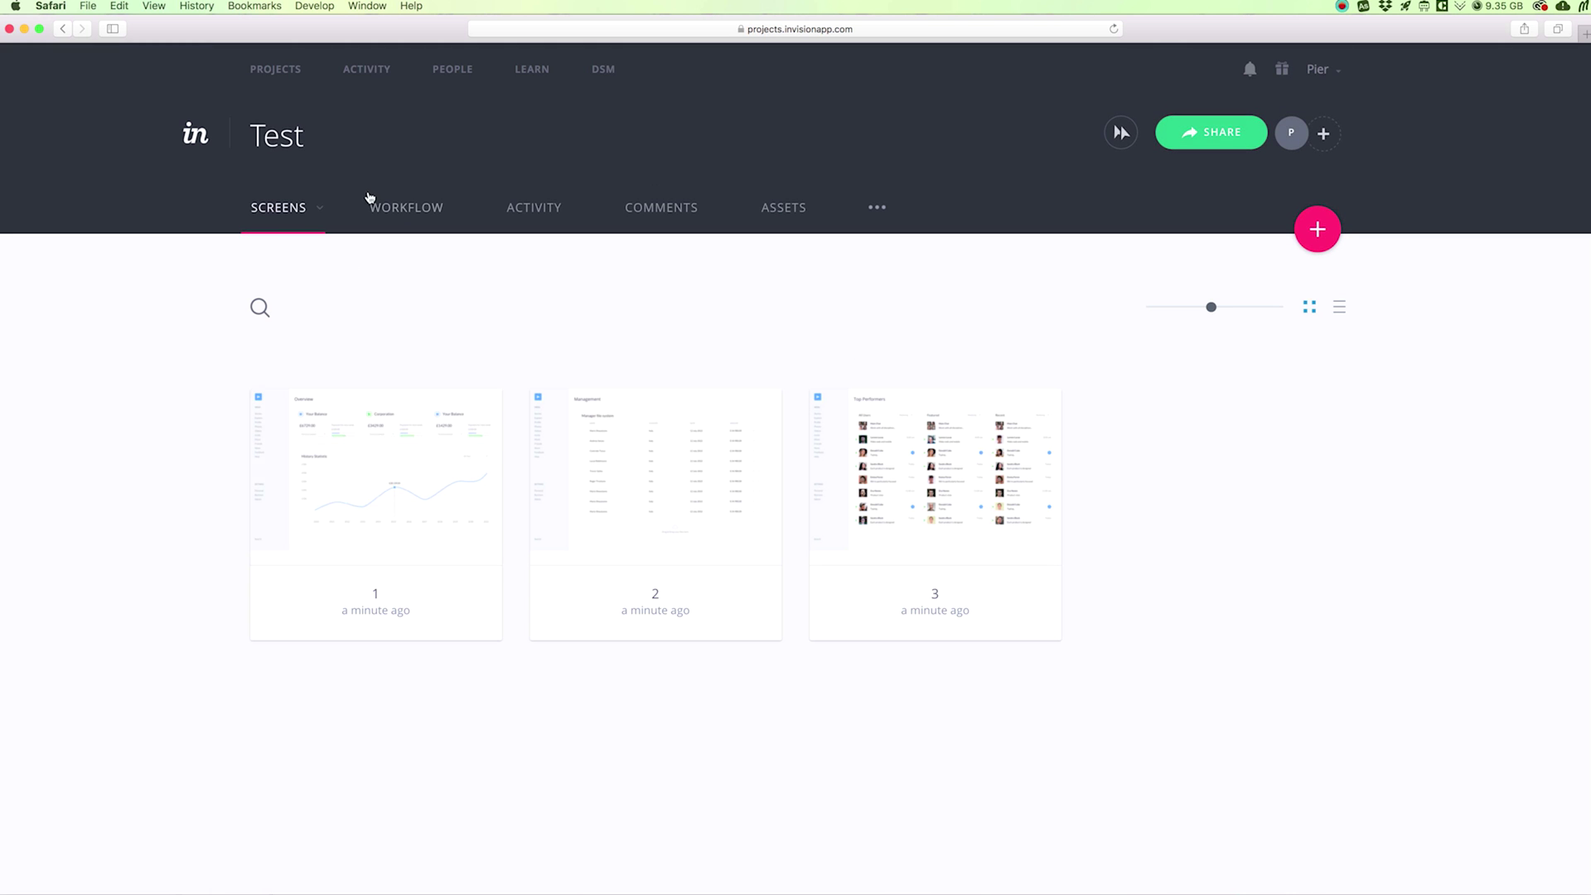
Add a section above the three screens and name it 'Section 1'
mouse_move(720, 358)
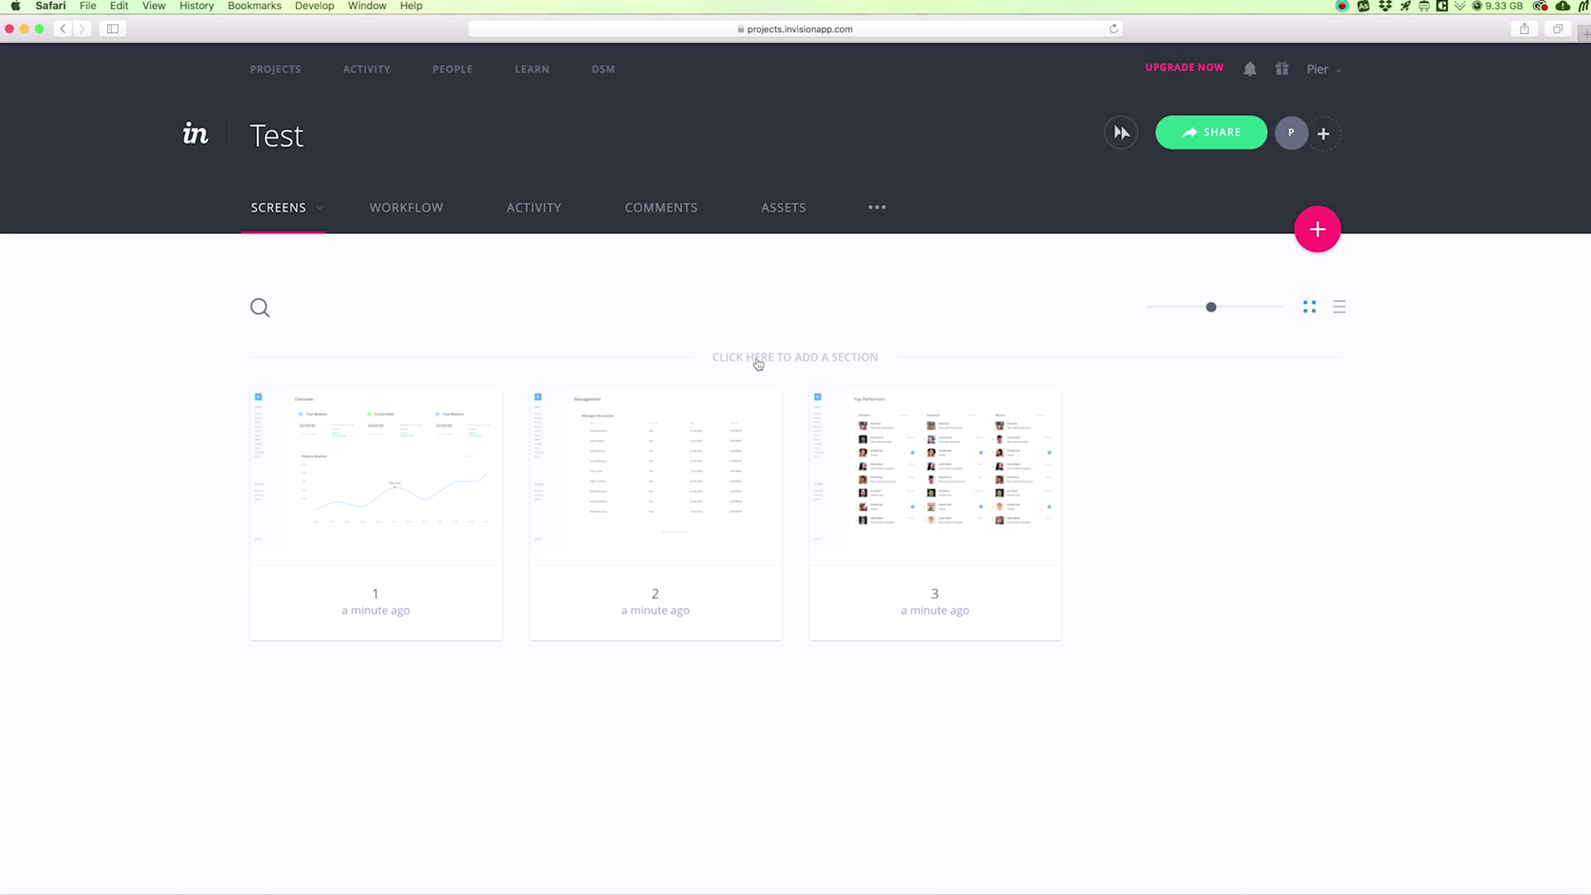
click(758, 362)
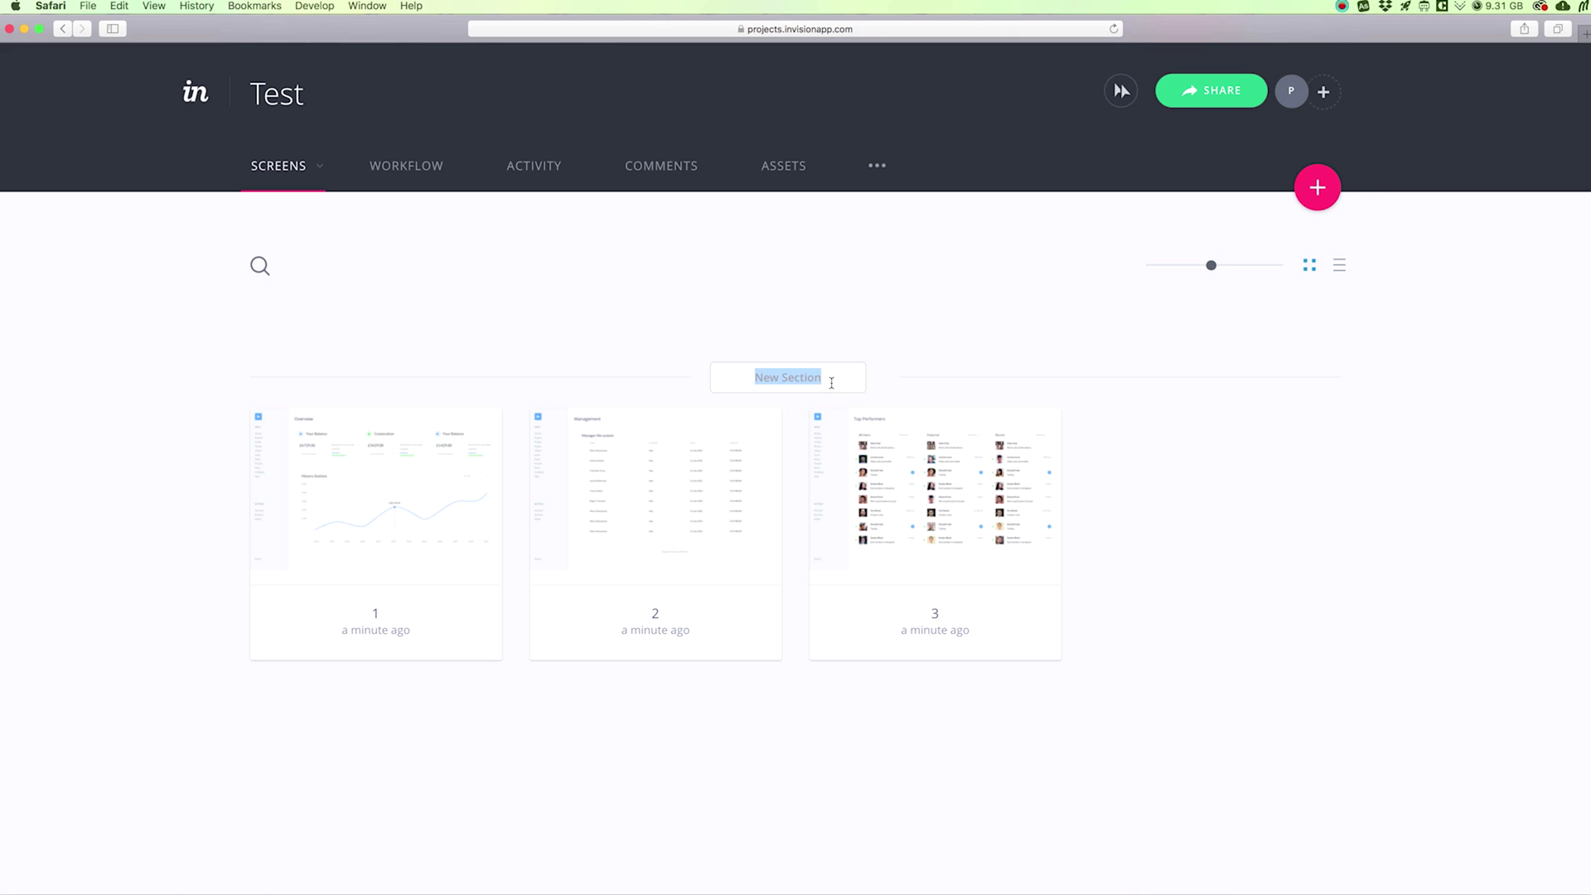
text(Section 1)
key(Return)
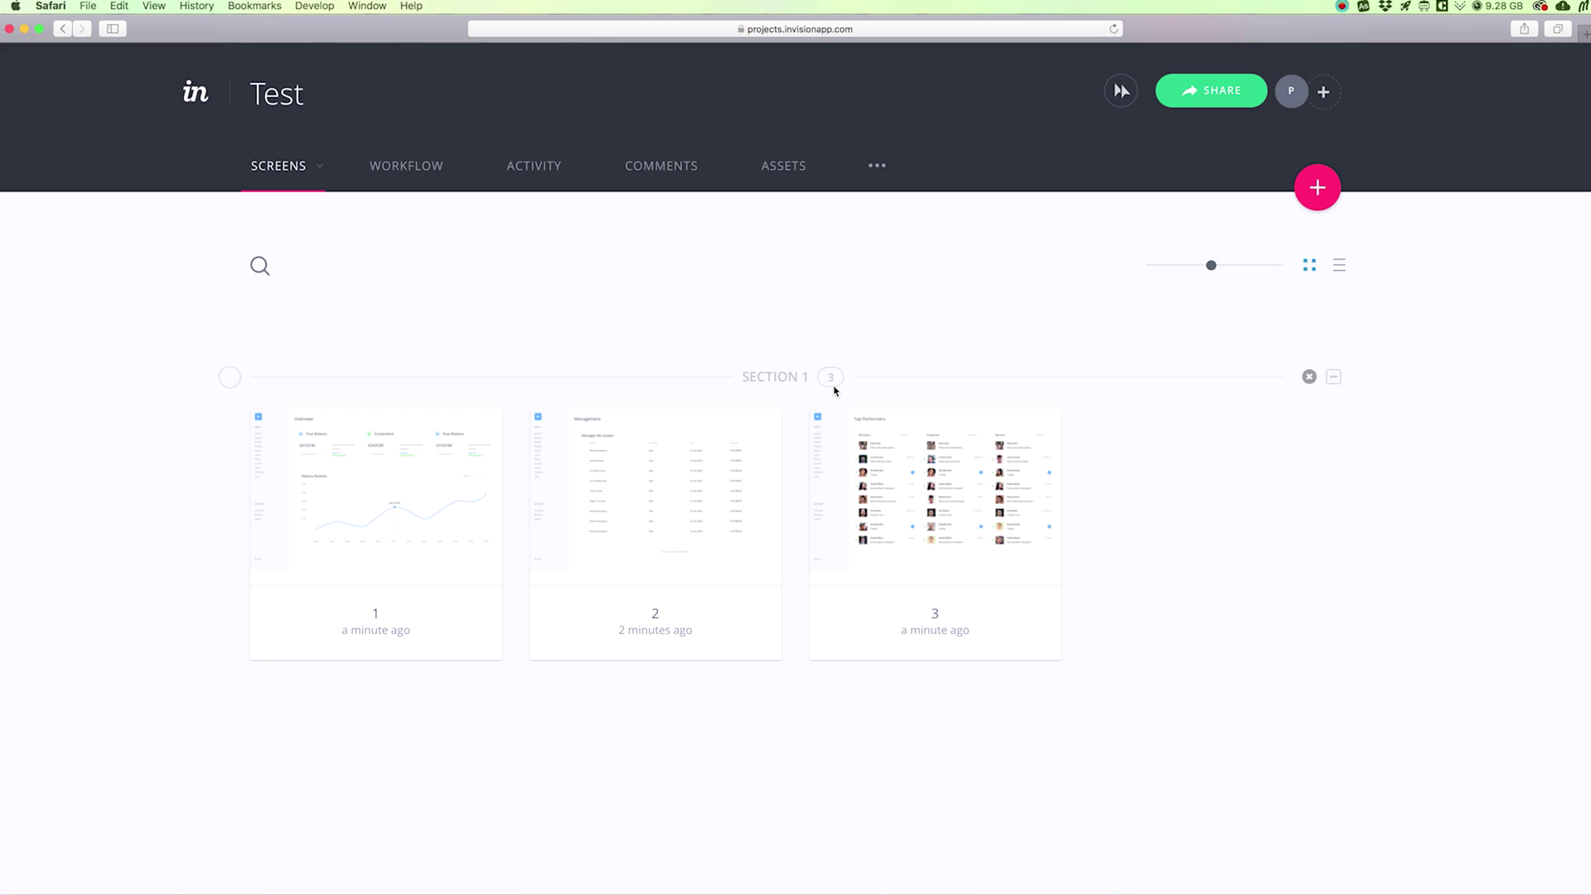
scroll(1276, 454, down, 2)
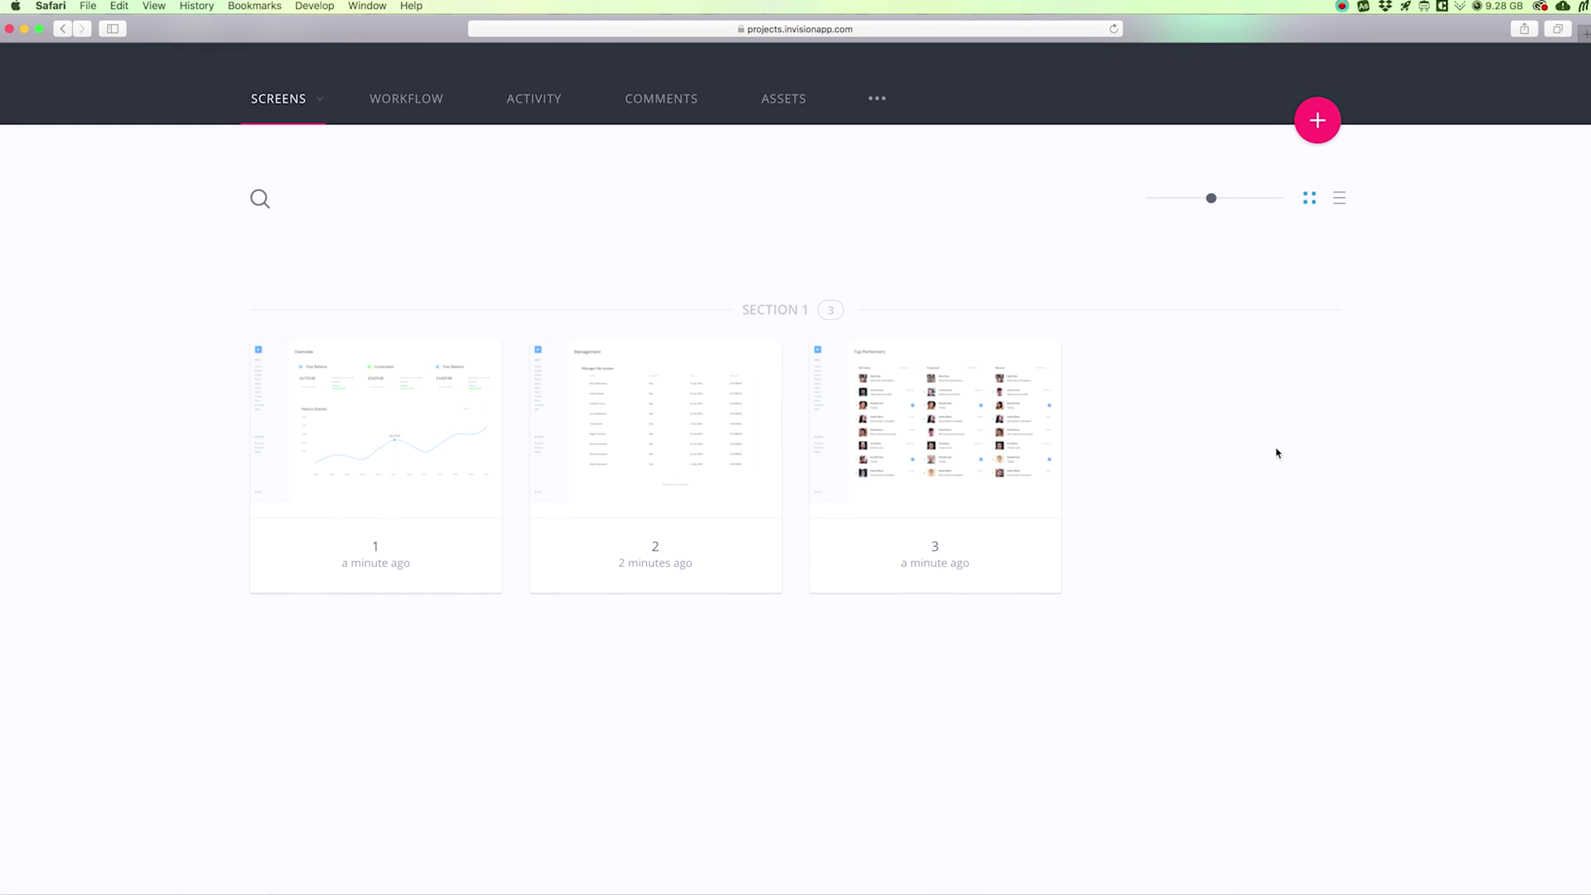
scroll(1277, 454, down, 1)
scroll(1277, 453, down, 2)
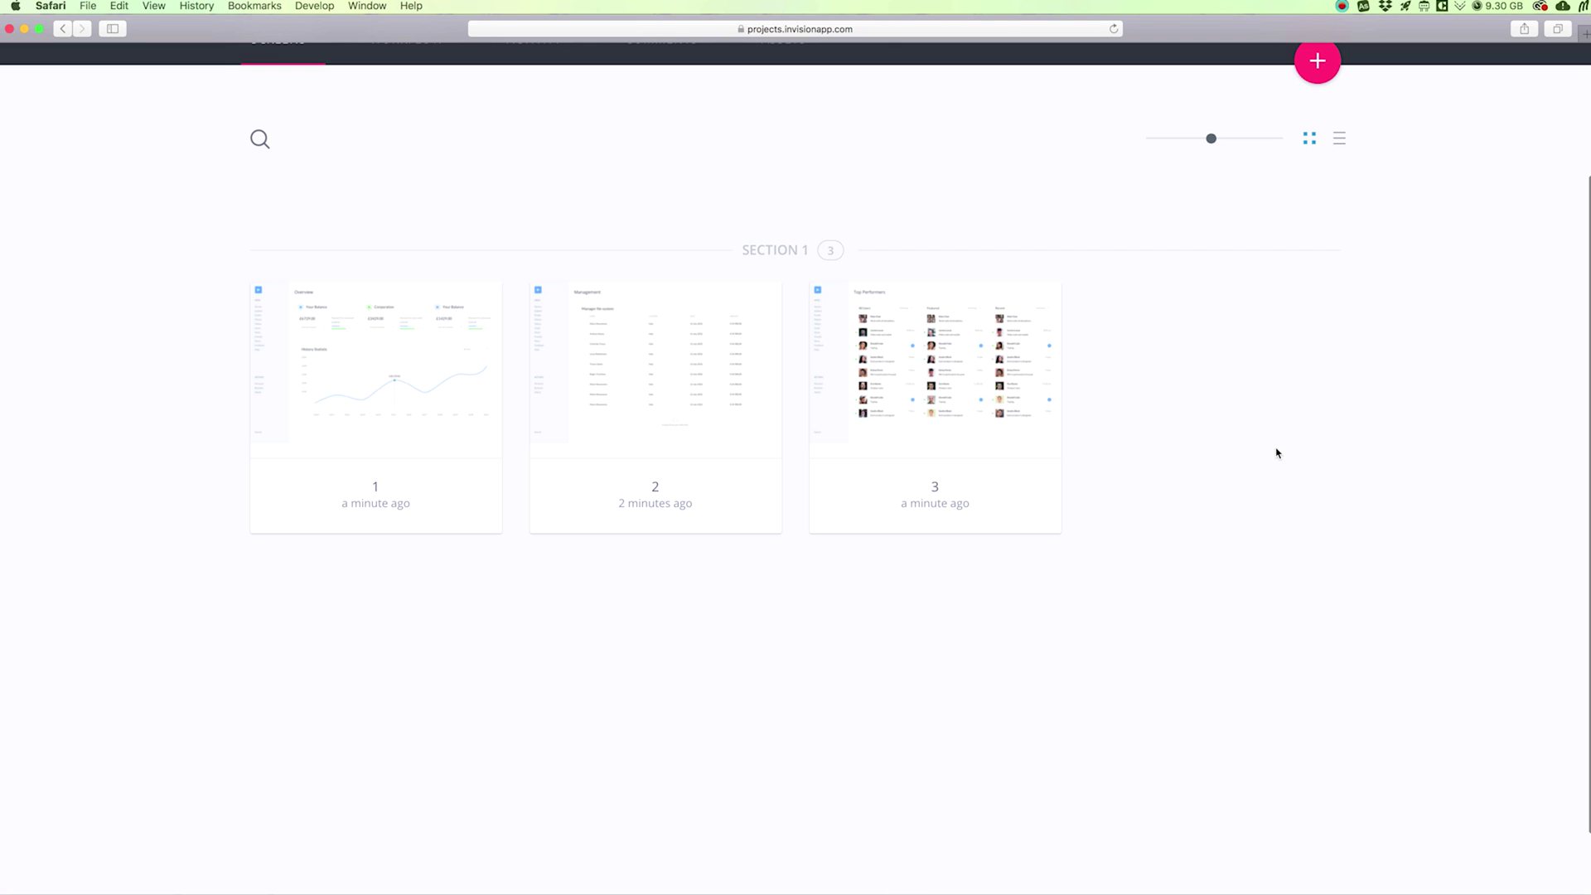
scroll(1235, 441, up, 2)
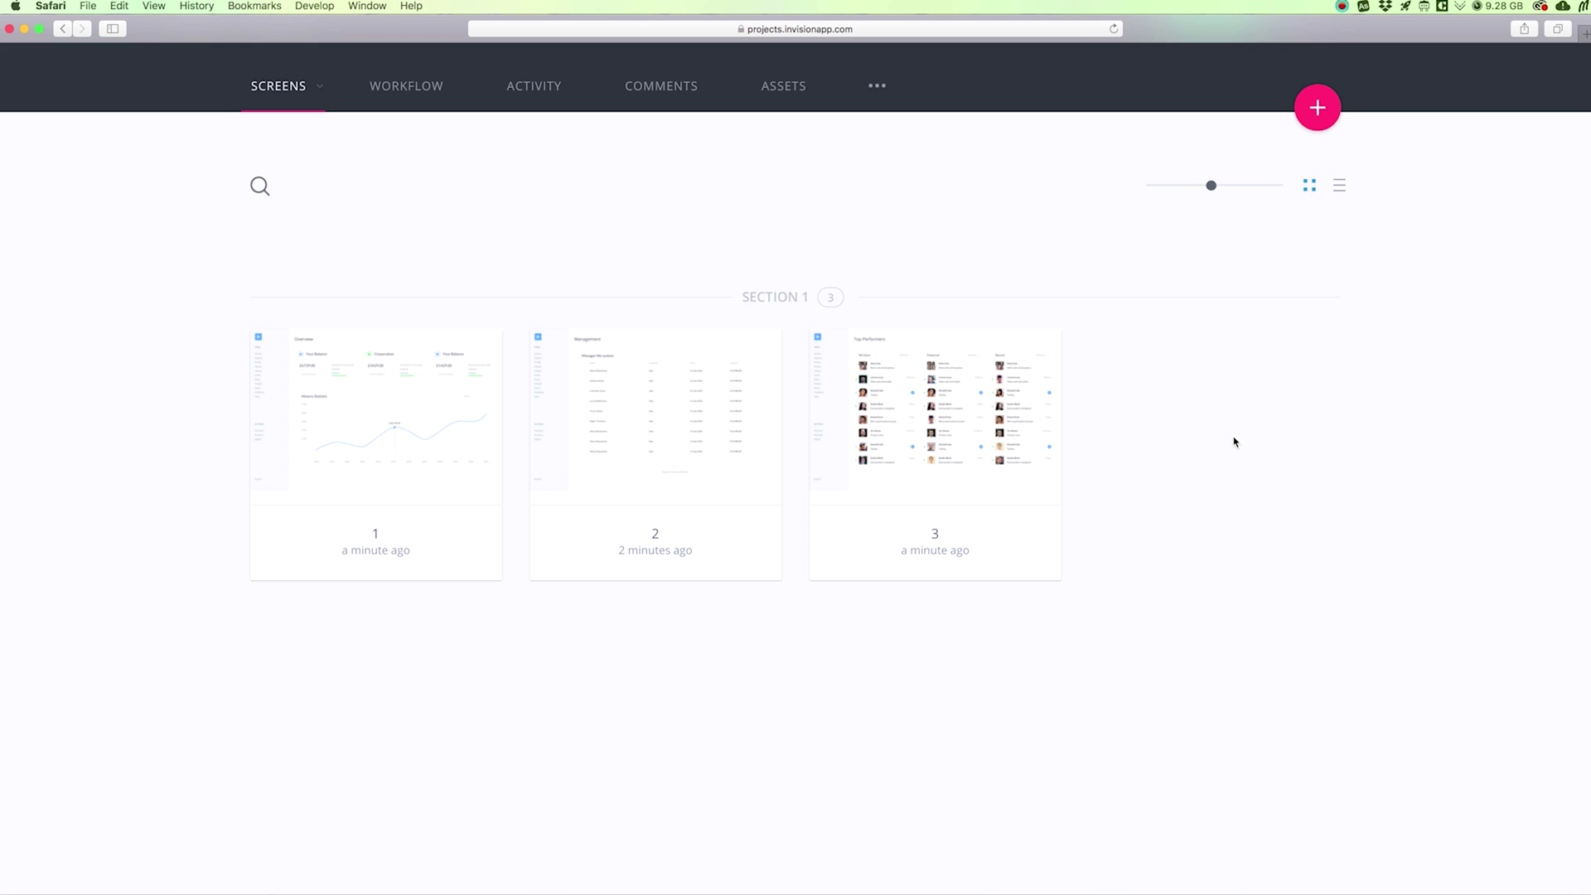
scroll(1234, 441, up, 3)
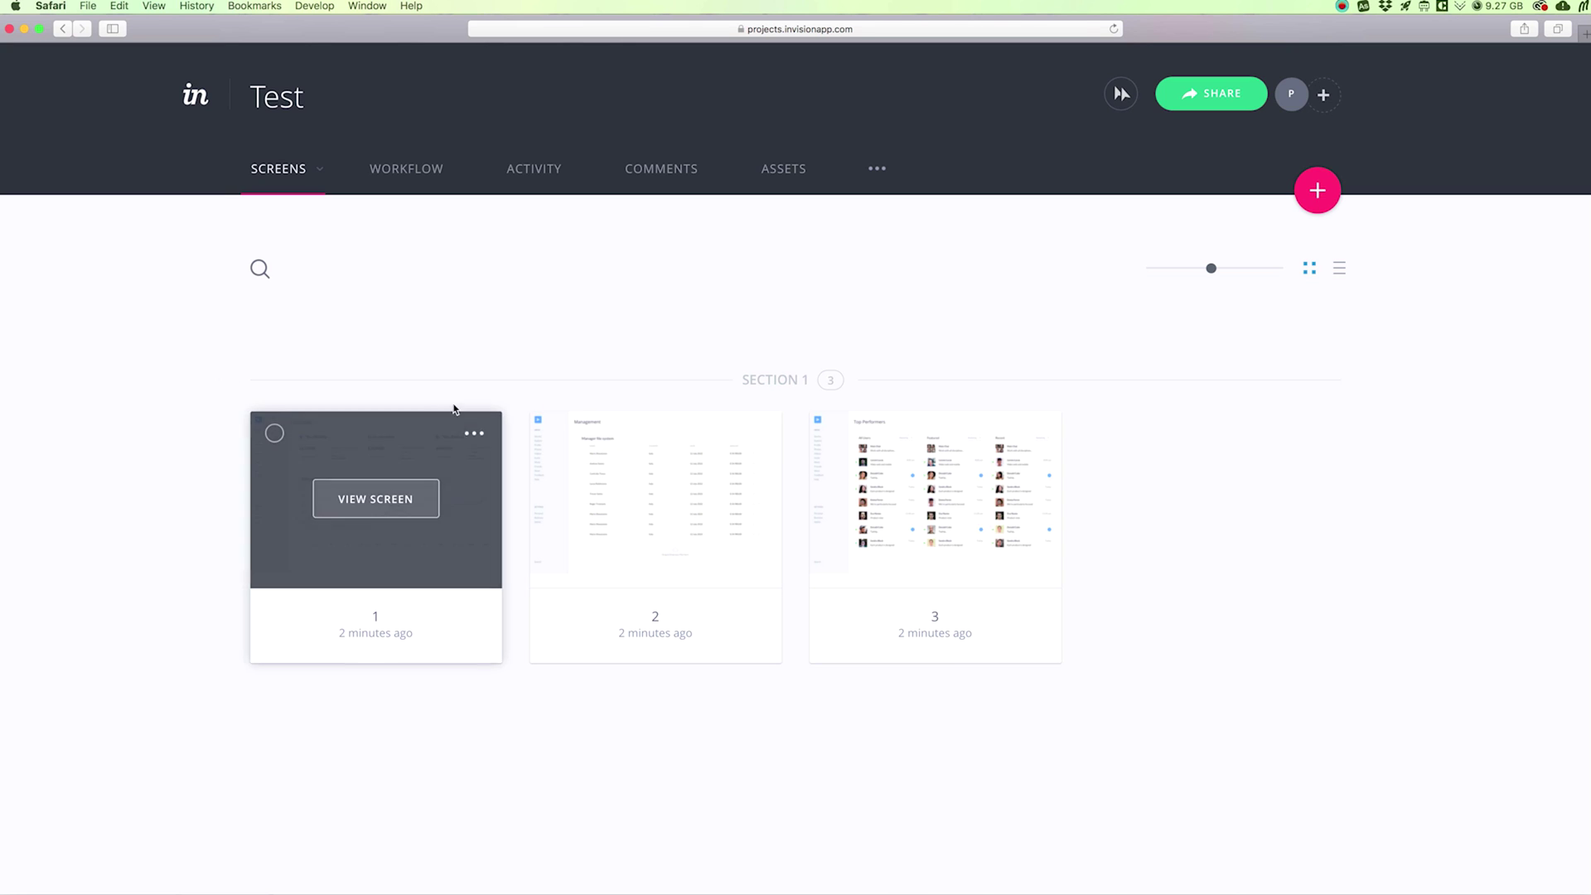
mouse_move(817, 332)
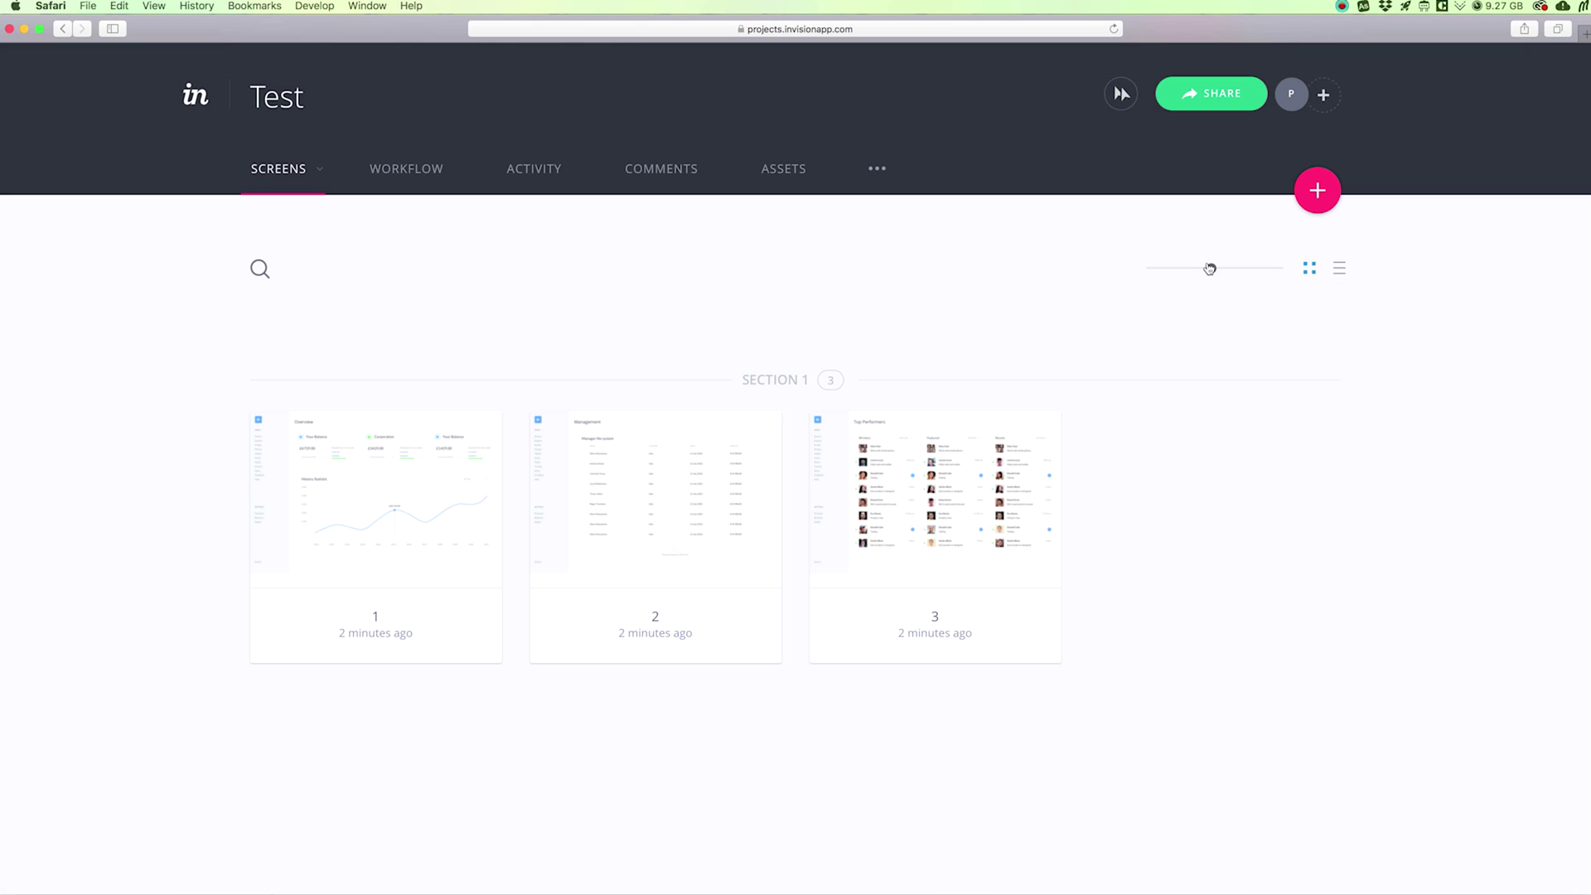
Enlarge the screen thumbnails, try list view, then return to the grid
drag(1207, 268, 1272, 269)
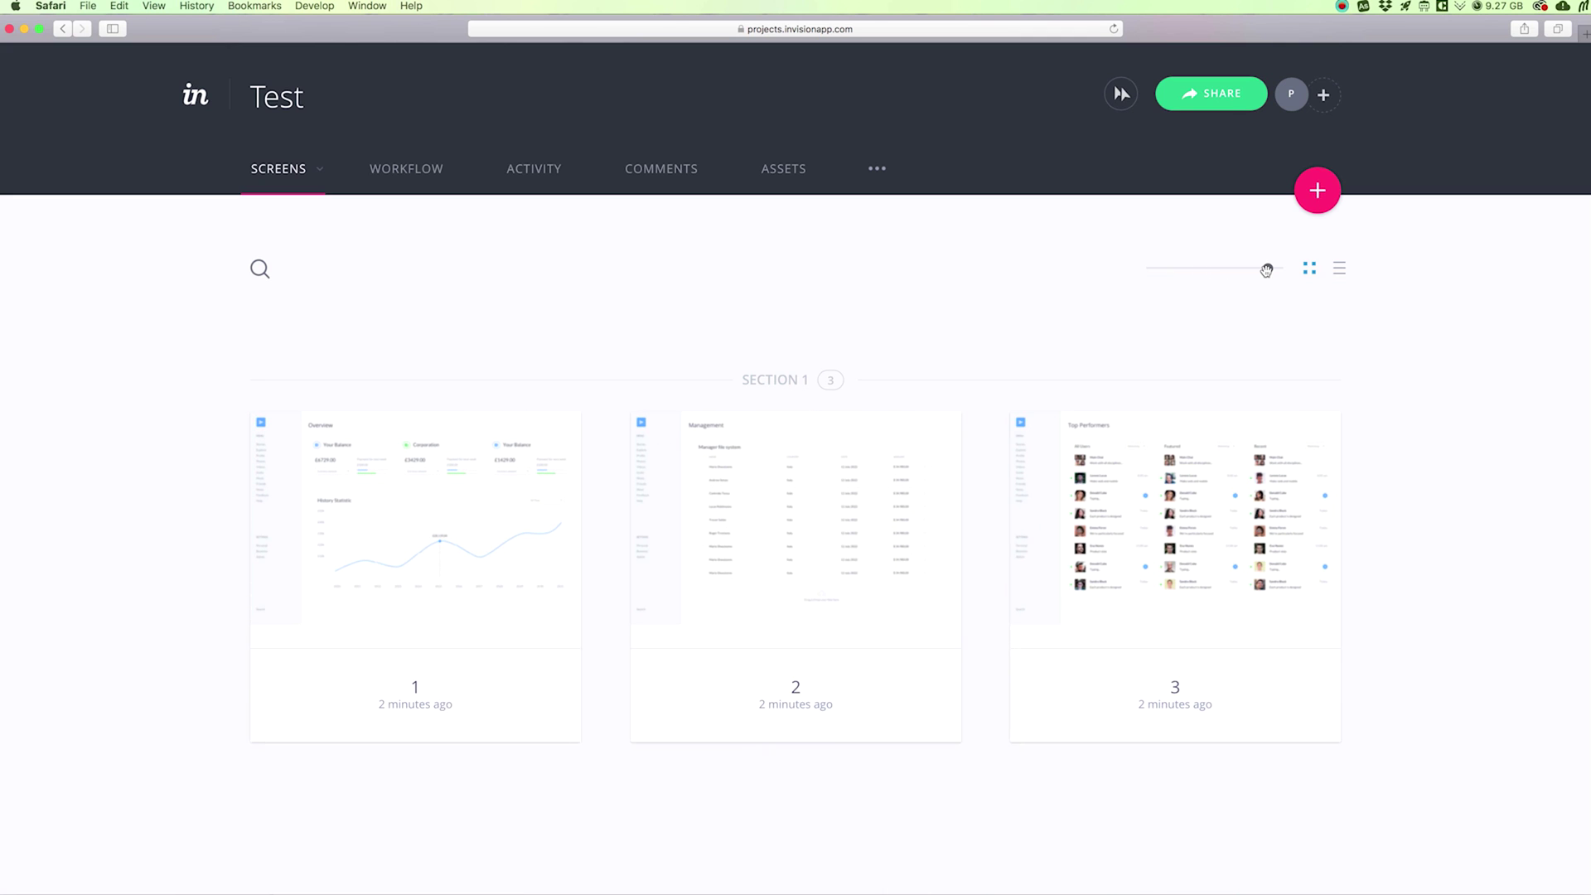
click(1340, 270)
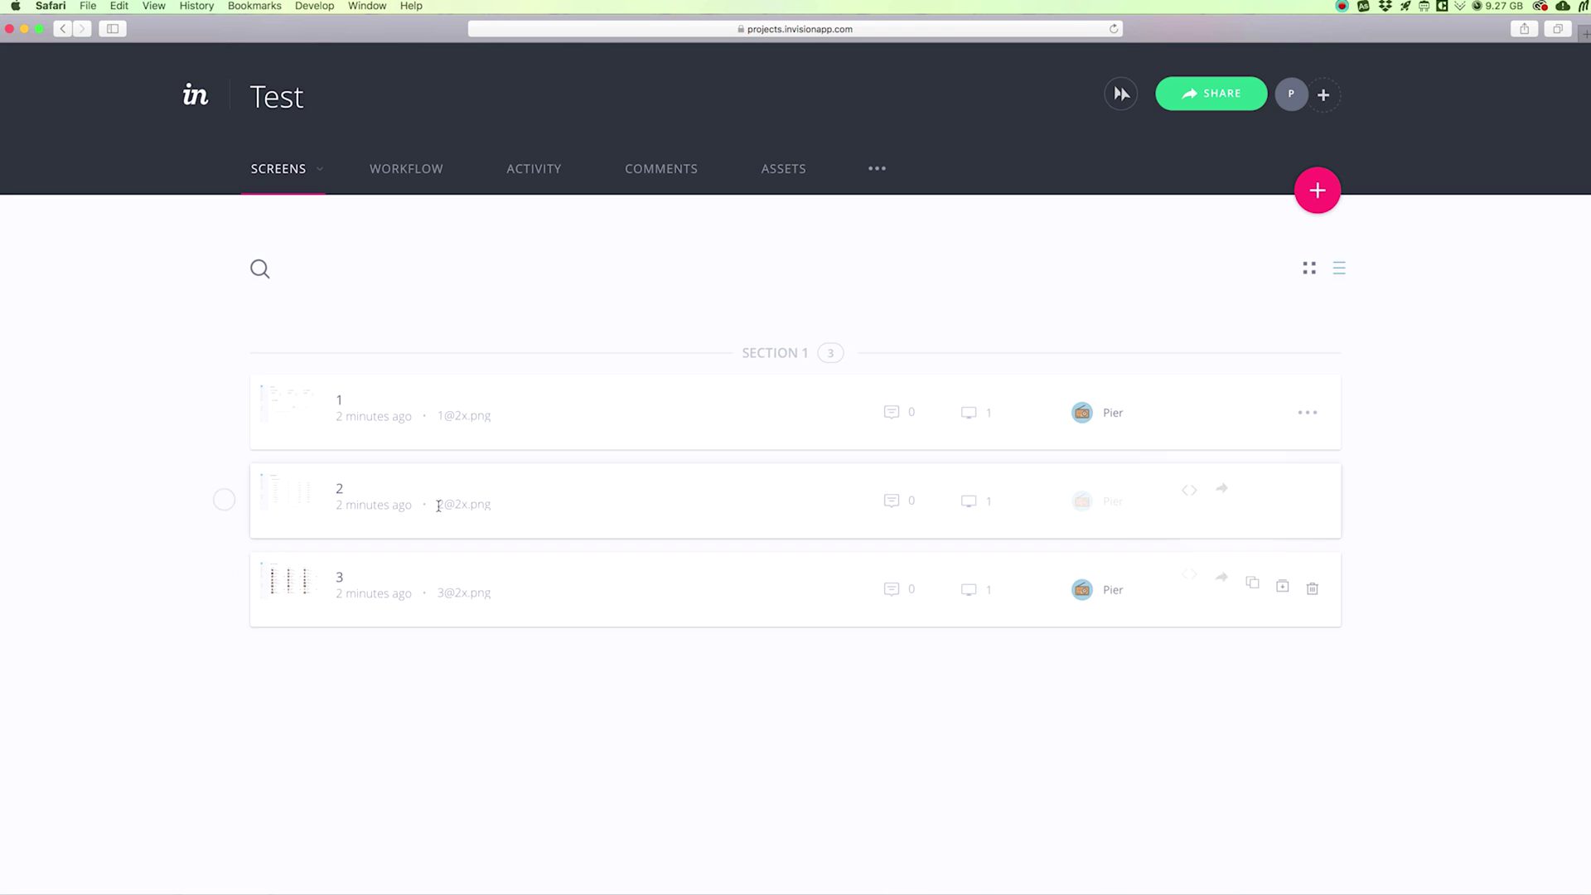
click(1310, 270)
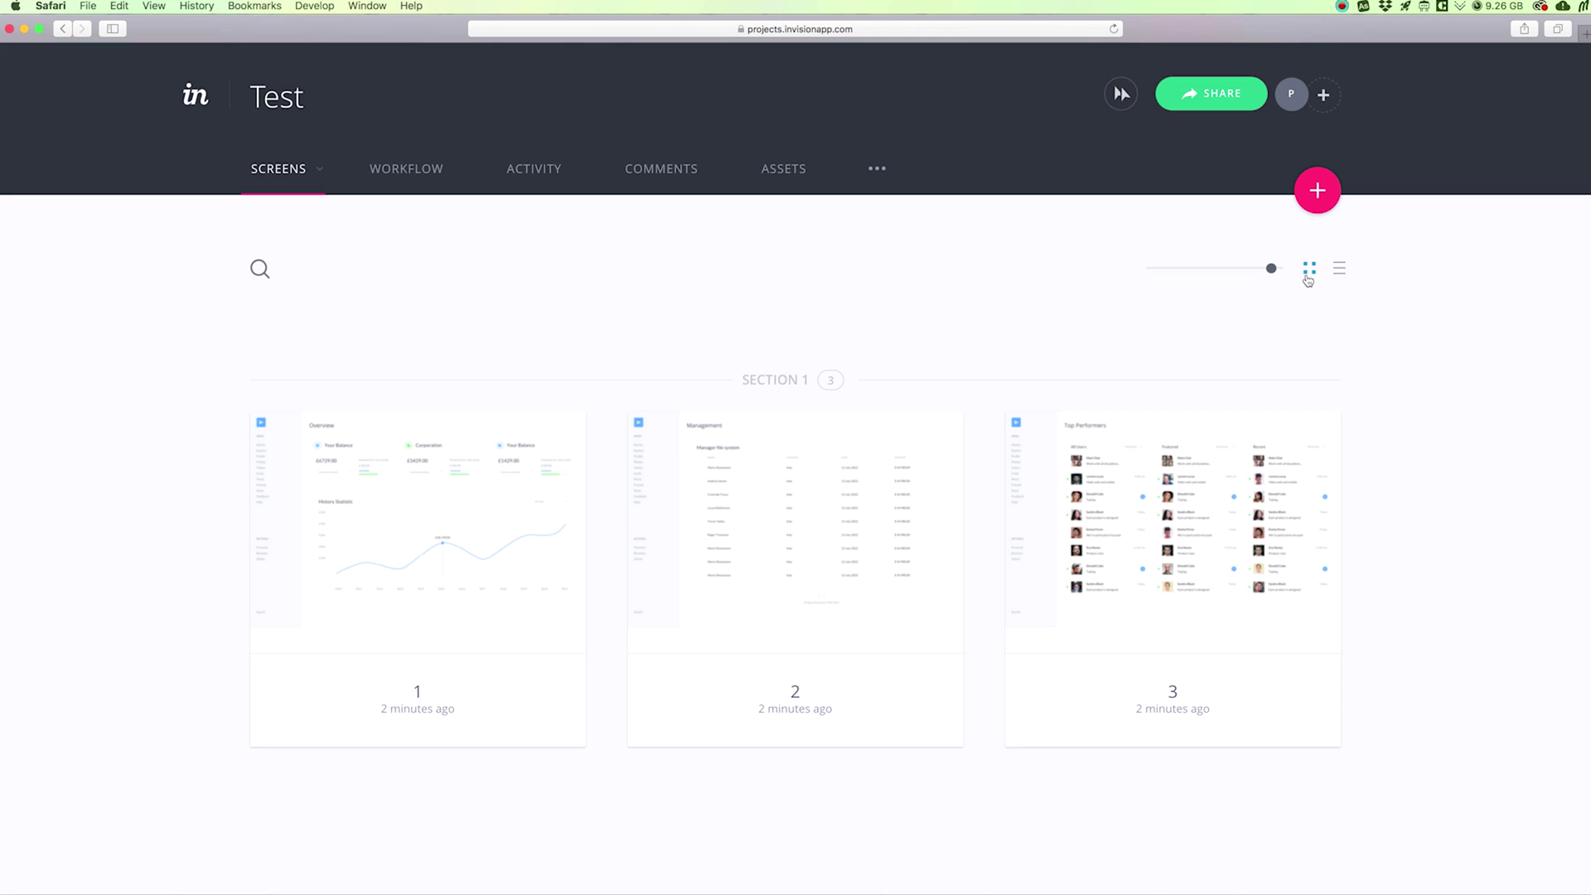